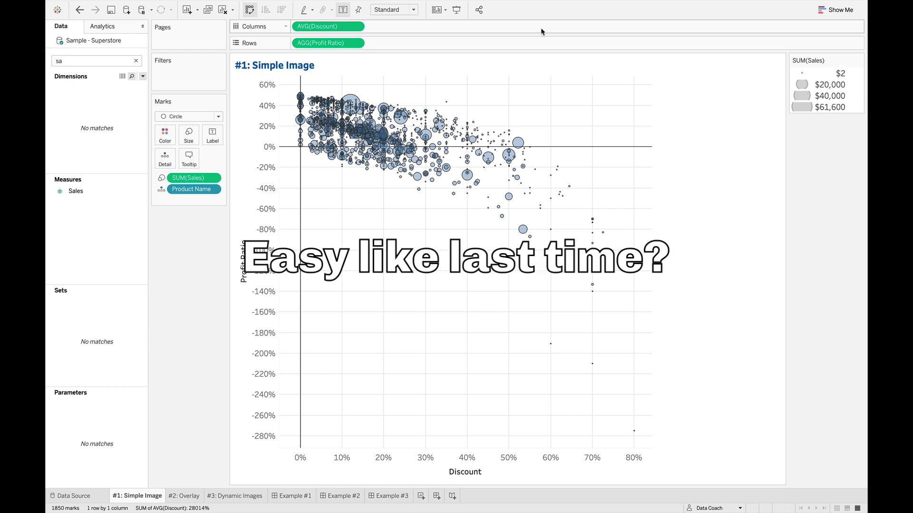
# Start adding a background image for the Sample - Superstore data source and name it LOGO
pyautogui.moveTo(445, 4)
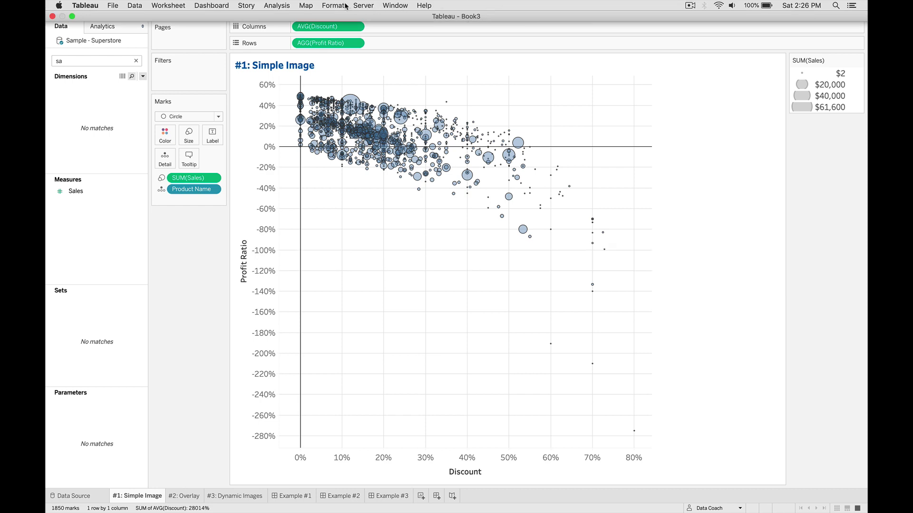
pyautogui.click(313, 8)
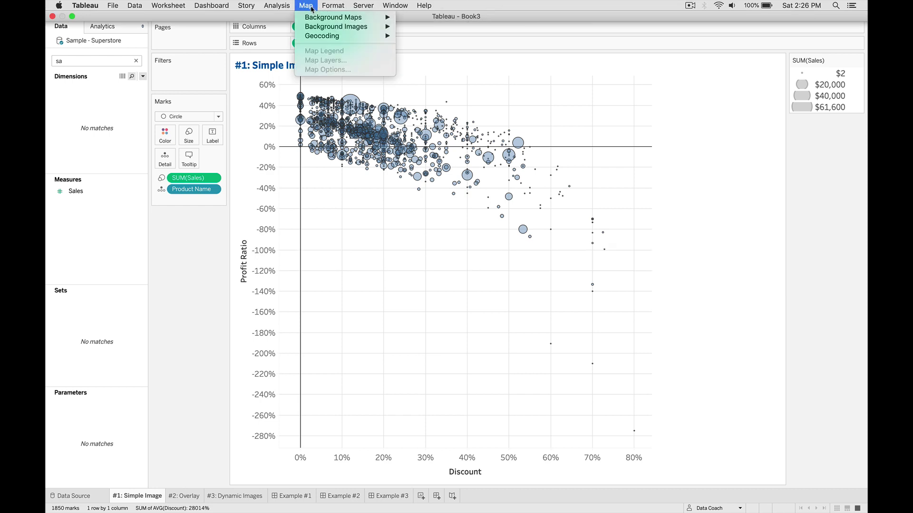
pyautogui.moveTo(318, 29)
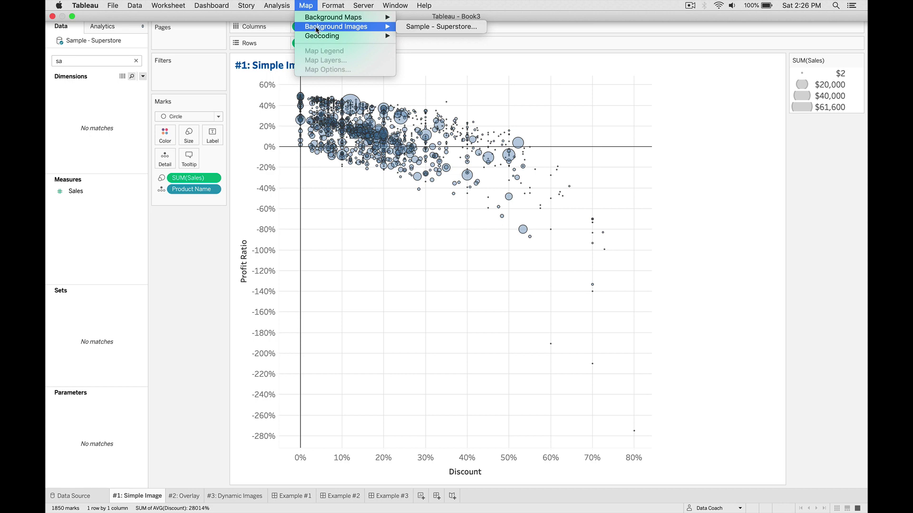
pyautogui.click(415, 28)
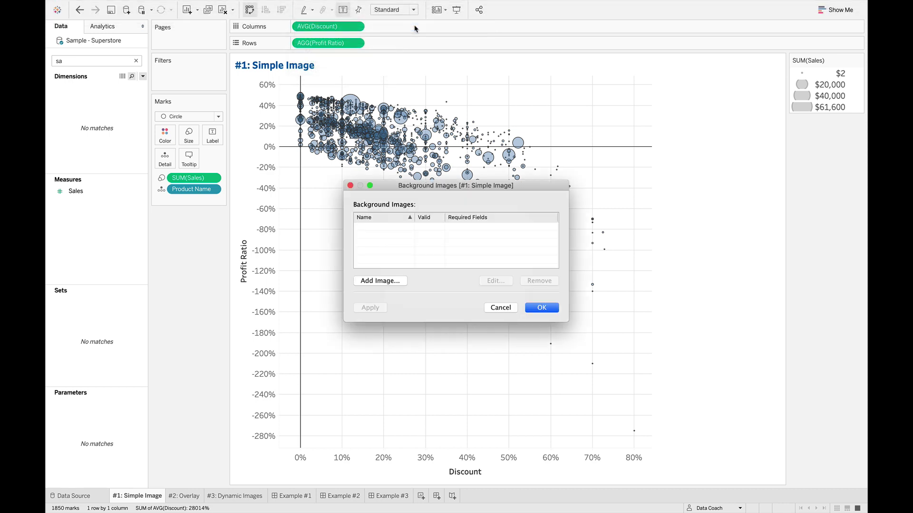
pyautogui.click(377, 281)
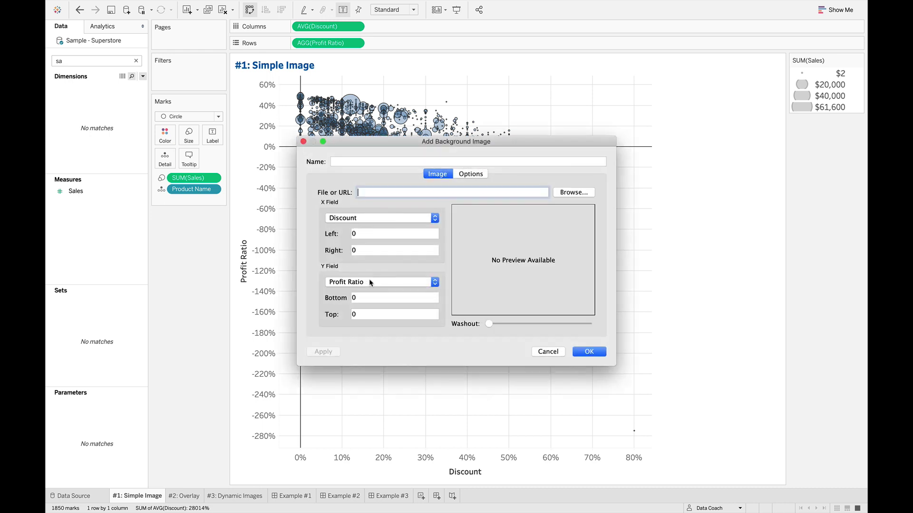
pyautogui.click(350, 159)
pyautogui.write('LOGO')
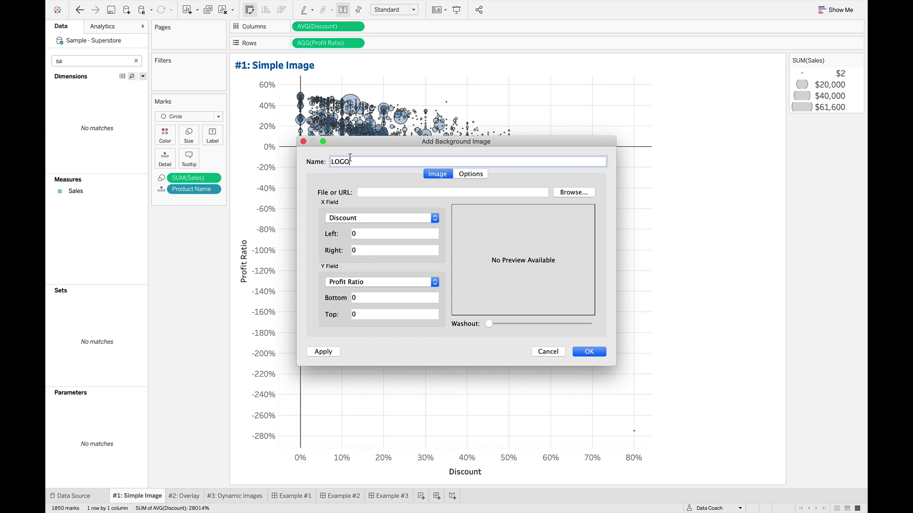
# Load datacoach_icon_wt.jpg from the Downloads folder as the LOGO background image
pyautogui.click(573, 192)
pyautogui.scroll(-5, 440, 408)
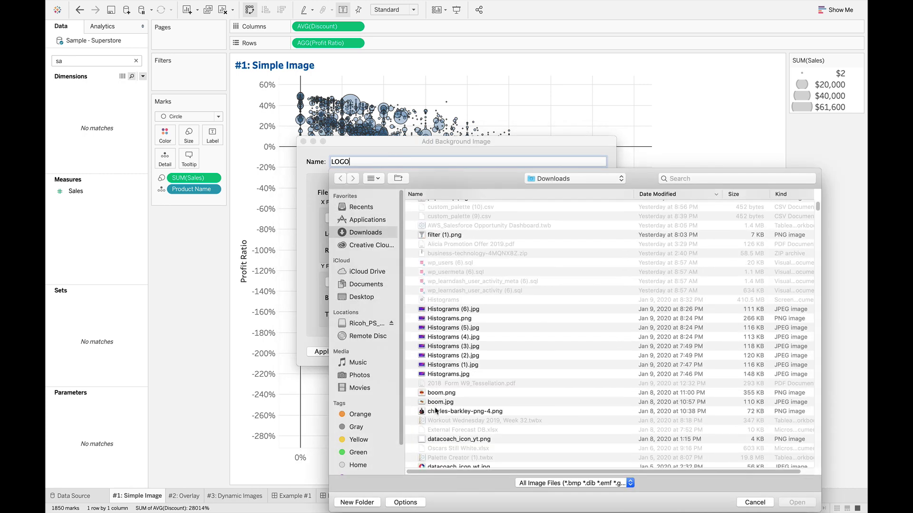
pyautogui.scroll(-5, 440, 428)
pyautogui.doubleClick(439, 419)
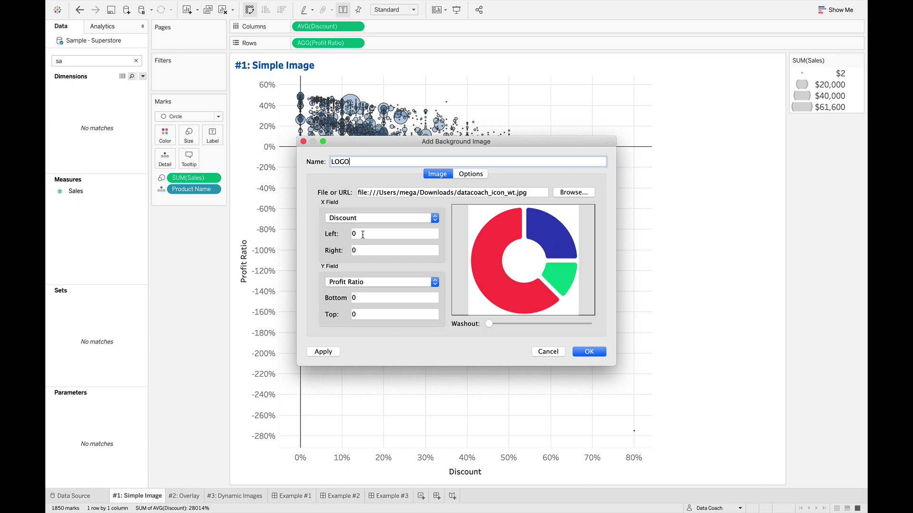
# Set the image's Discount range on the X axis from 0.1 on the left to 0.8 on the right
pyautogui.moveTo(354, 148); pyautogui.dragTo(485, 214)
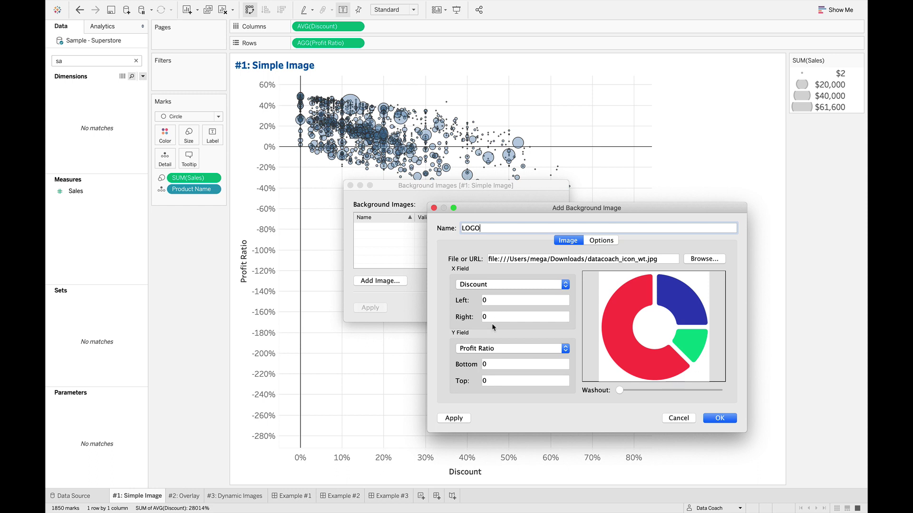
pyautogui.click(486, 301)
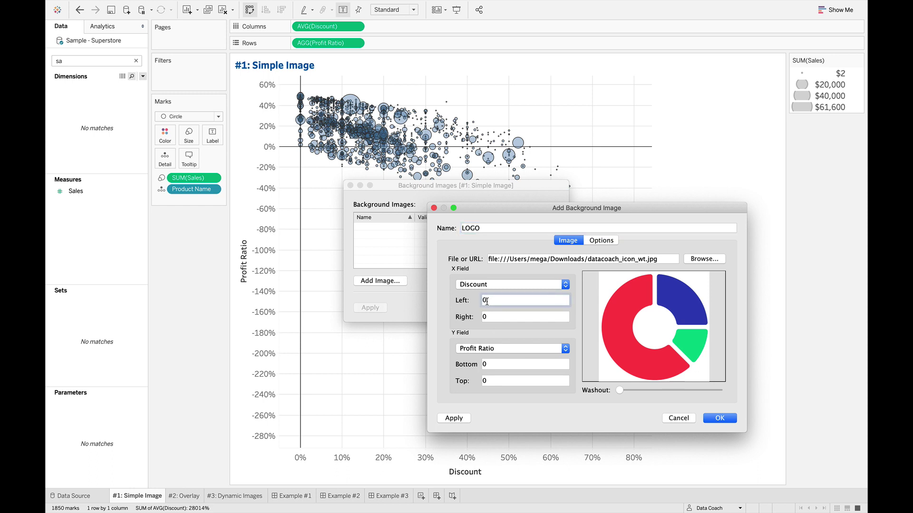
pyautogui.press('BackSpace')
pyautogui.write('0.1')
pyautogui.press('Tab')
pyautogui.write('.8')
pyautogui.press('Tab')
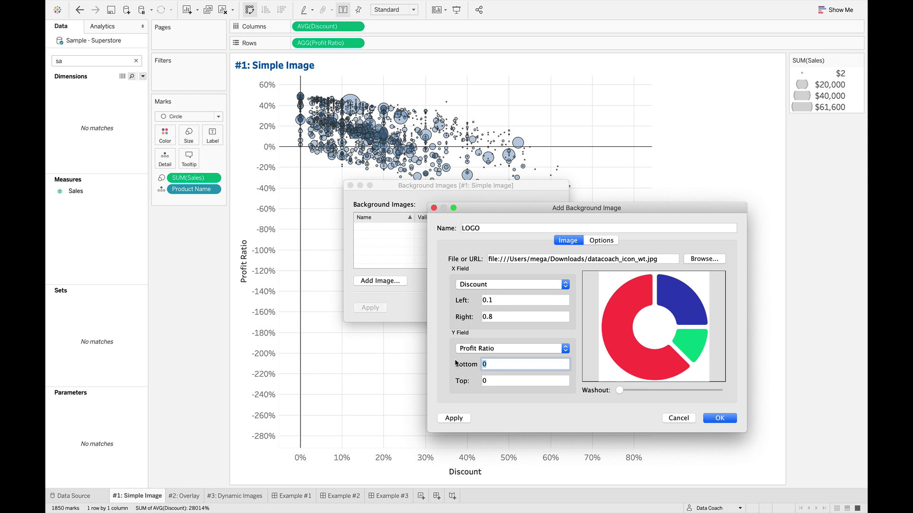
# Set the image's Profit Ratio range from -1.7 at the bottom to 0.4 at the top and add the image to the view
pyautogui.press('Tab')
pyautogui.write('.4')
pyautogui.hotkey('shift', 'Tab')
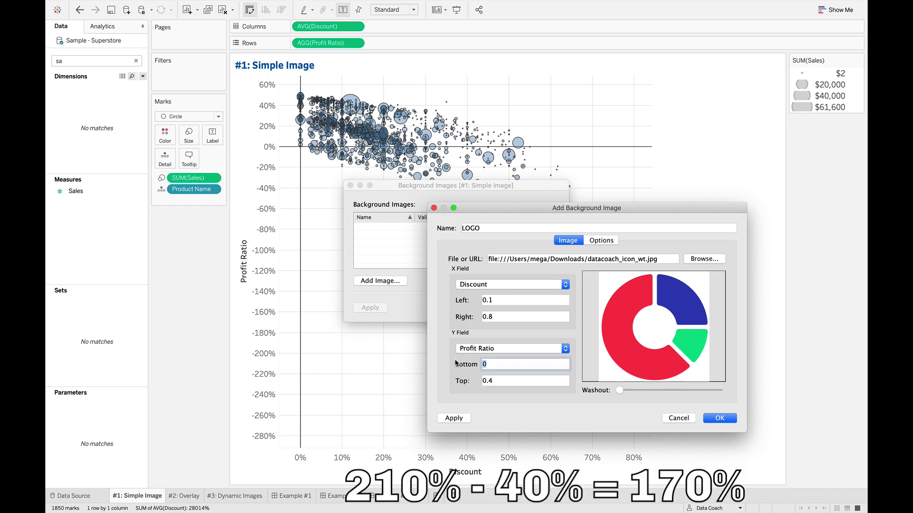
pyautogui.write('-1.7')
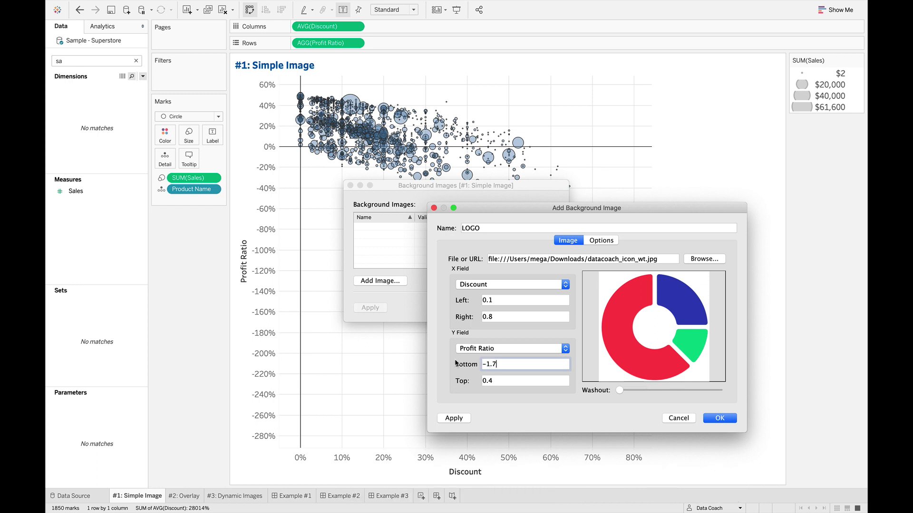
pyautogui.press('Tab')
pyautogui.press('Tab')
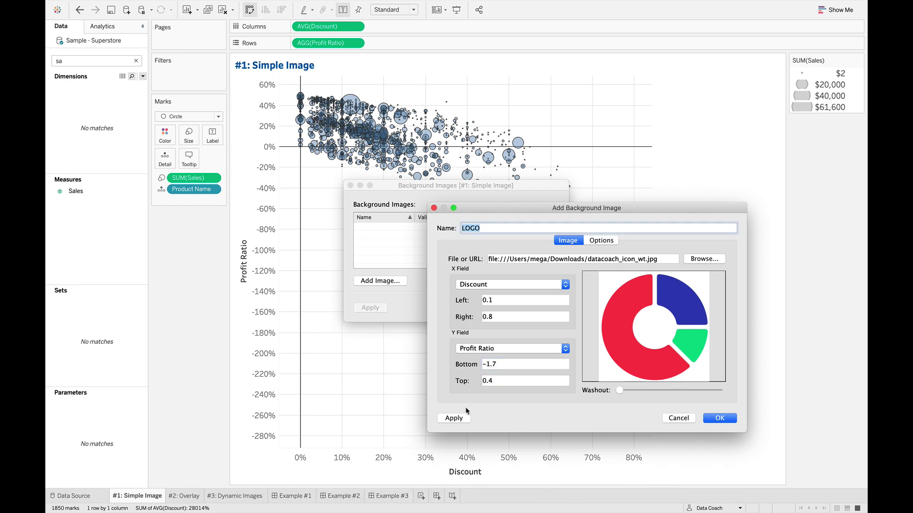
pyautogui.click(463, 418)
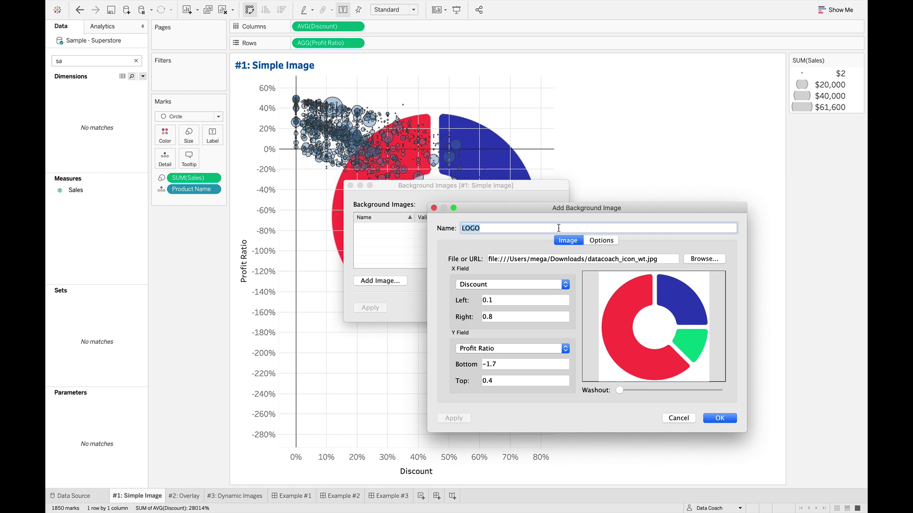
pyautogui.click(720, 418)
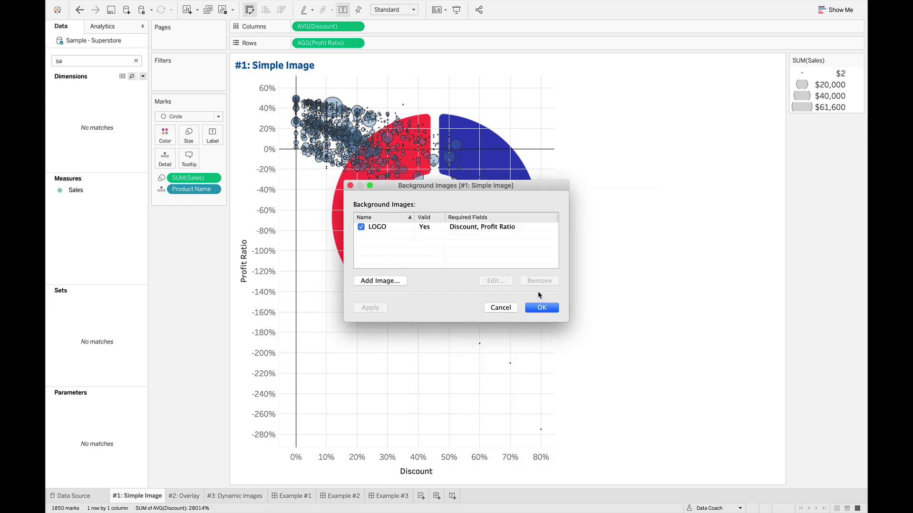
pyautogui.click(537, 307)
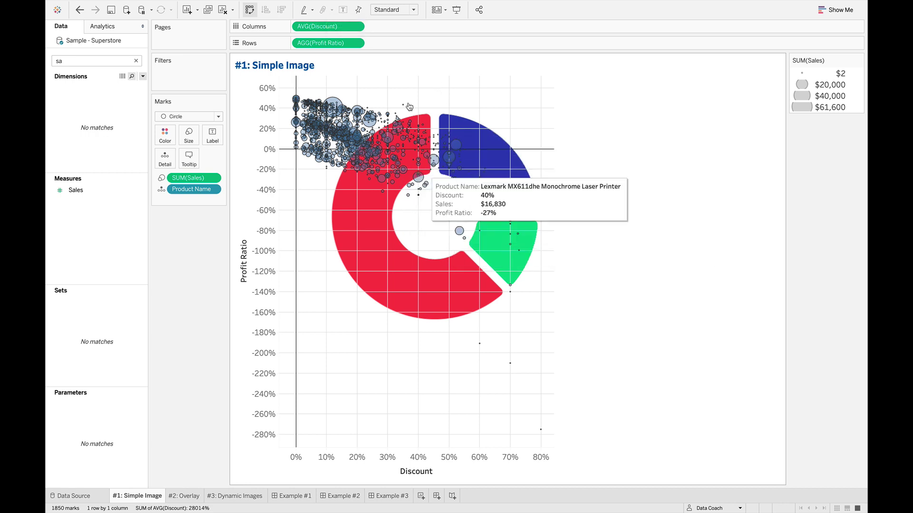
# Open the LOGO background image of the Sample - Superstore data source for editing
pyautogui.moveTo(267, 4)
pyautogui.click(310, 6)
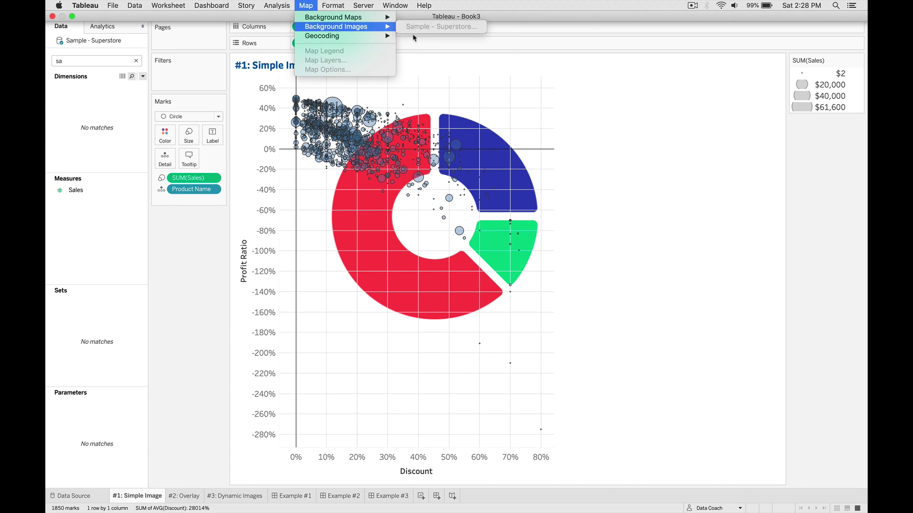
pyautogui.click(423, 157)
pyautogui.click(306, 5)
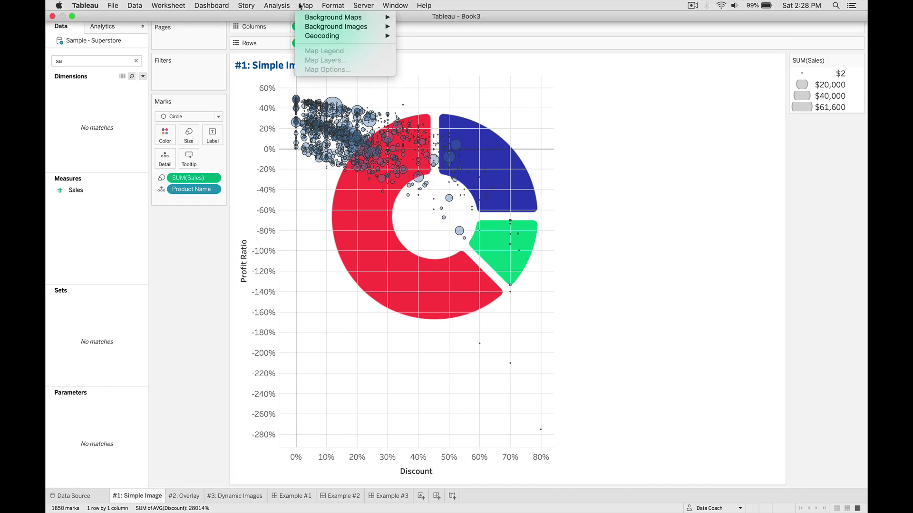
pyautogui.click(413, 27)
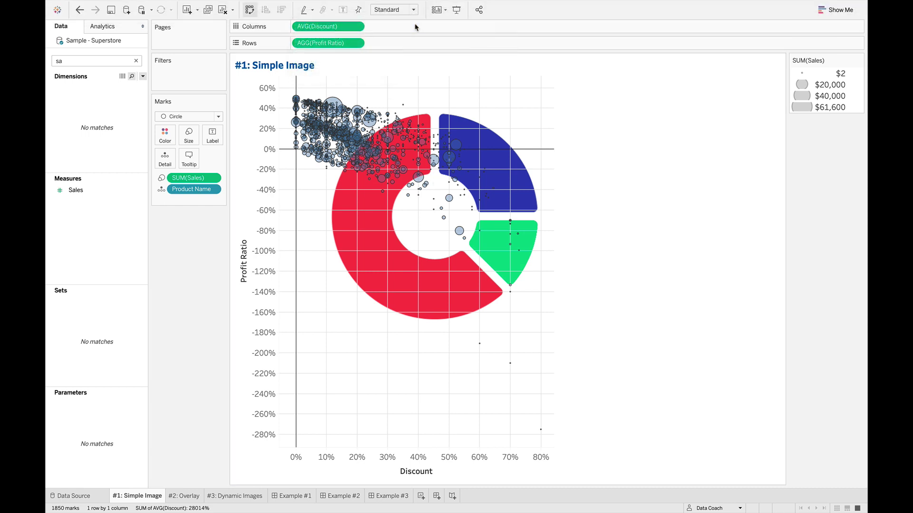
pyautogui.click(387, 228)
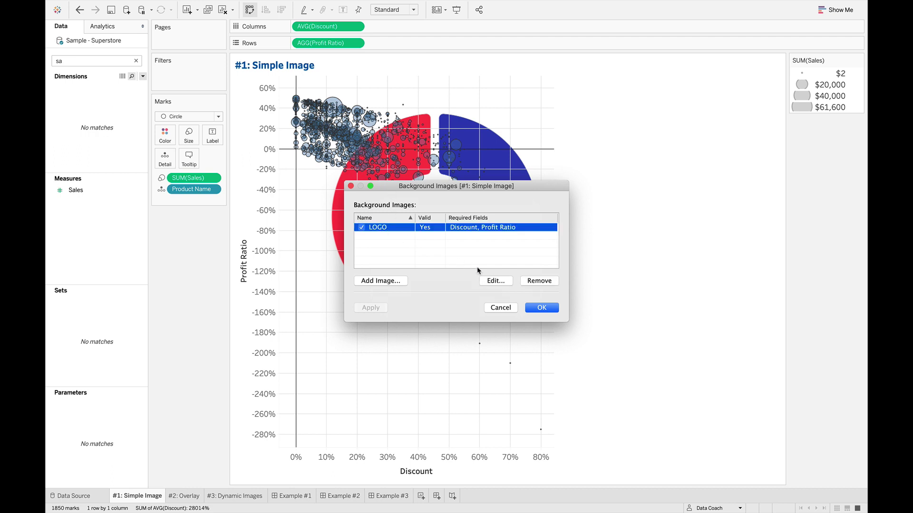
pyautogui.click(495, 281)
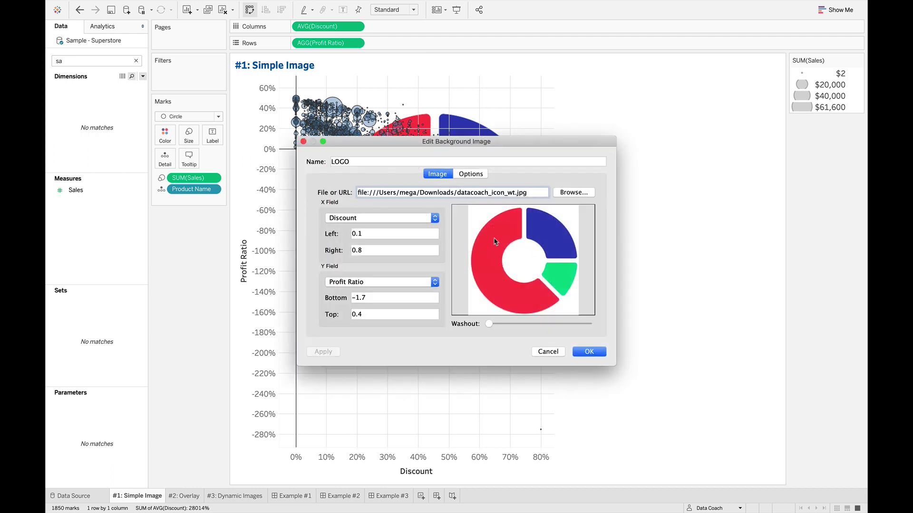
# Turn off Lock Aspect Ratio for the LOGO image, leave Always Show Entire Image off, and apply the change
pyautogui.click(465, 175)
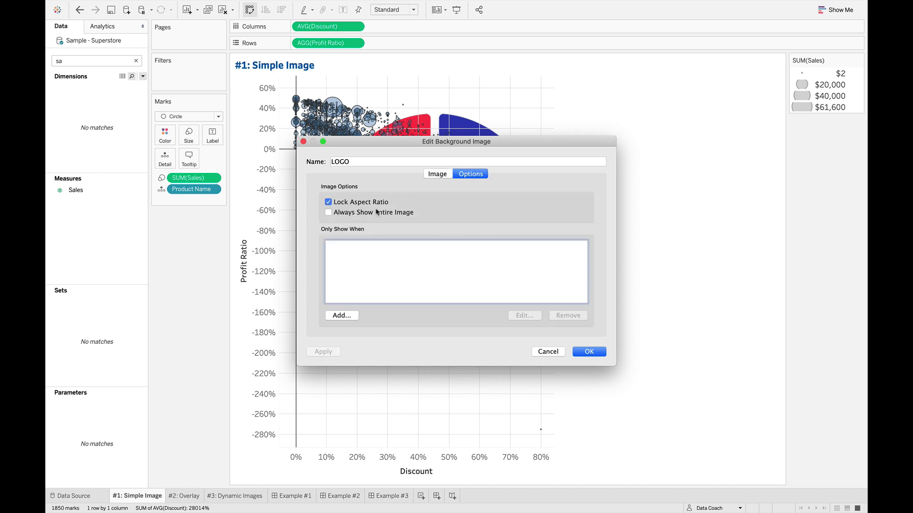
pyautogui.click(357, 212)
pyautogui.click(356, 212)
pyautogui.click(349, 203)
pyautogui.click(322, 353)
# Turn Lock Aspect Ratio back on for the LOGO image and apply it to the chart
pyautogui.moveTo(385, 142); pyautogui.dragTo(192, 228)
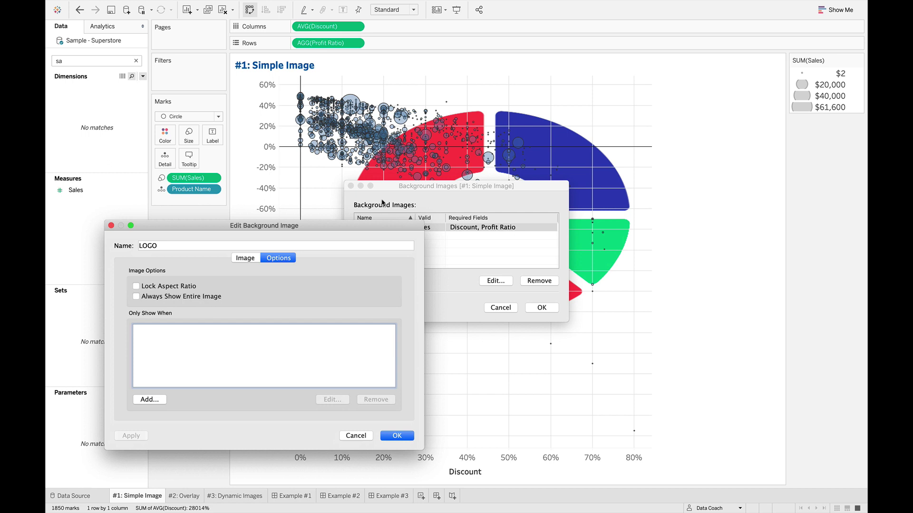
pyautogui.click(168, 287)
pyautogui.click(131, 436)
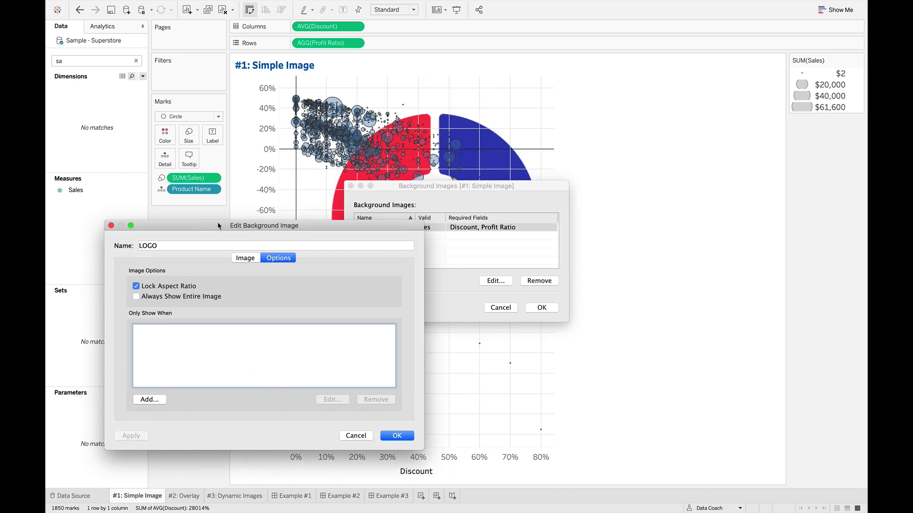
# Fade the LOGO image by applying first a light washout of about one third, followed by a strong one of about 85%
pyautogui.click(237, 259)
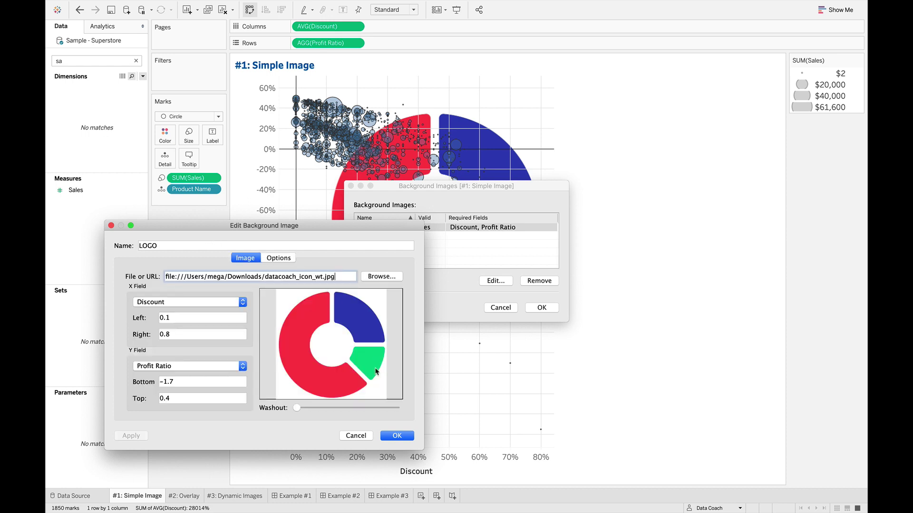
pyautogui.moveTo(303, 409); pyautogui.dragTo(332, 409)
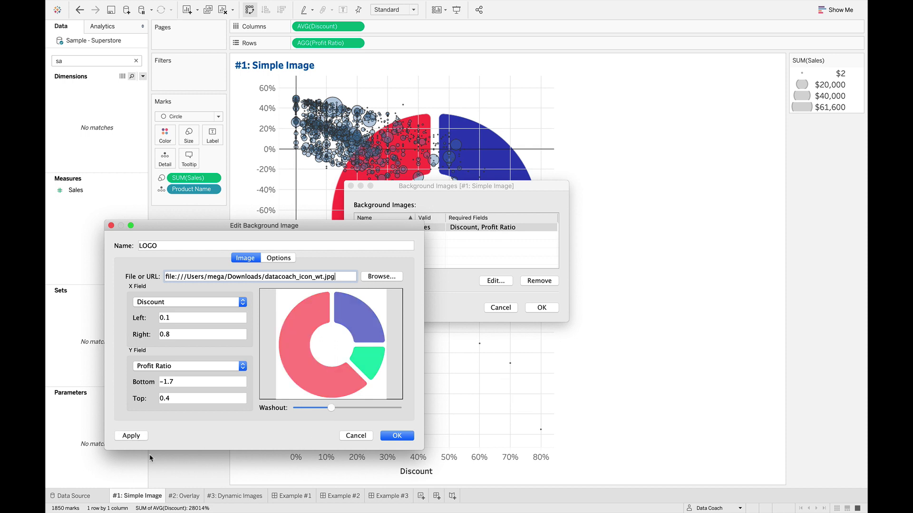
pyautogui.click(131, 437)
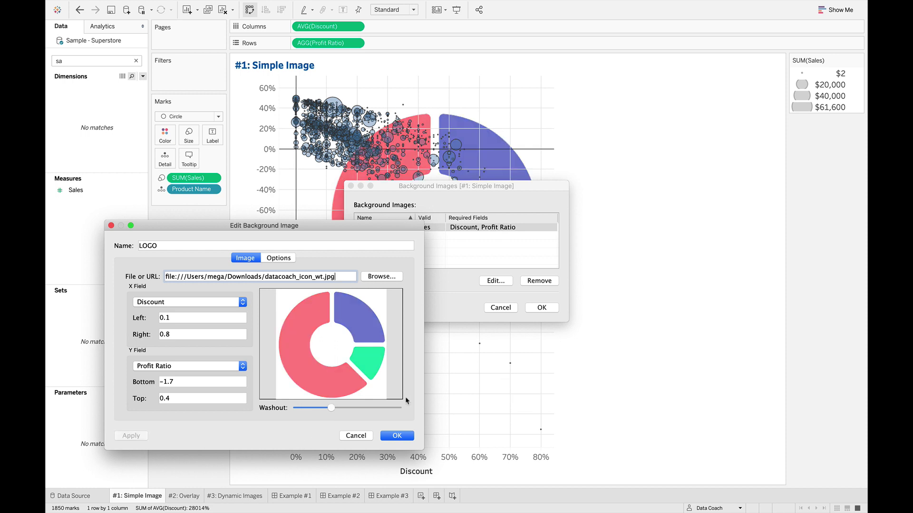
pyautogui.click(383, 408)
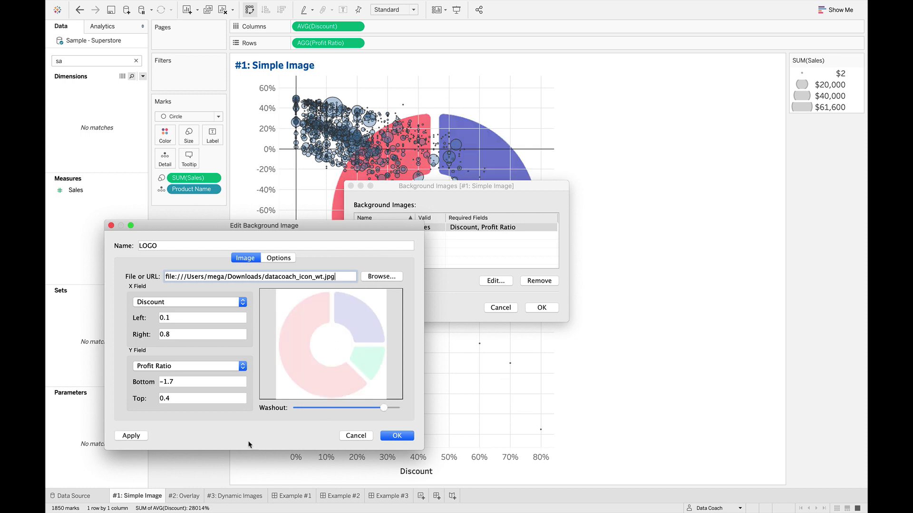
pyautogui.click(131, 436)
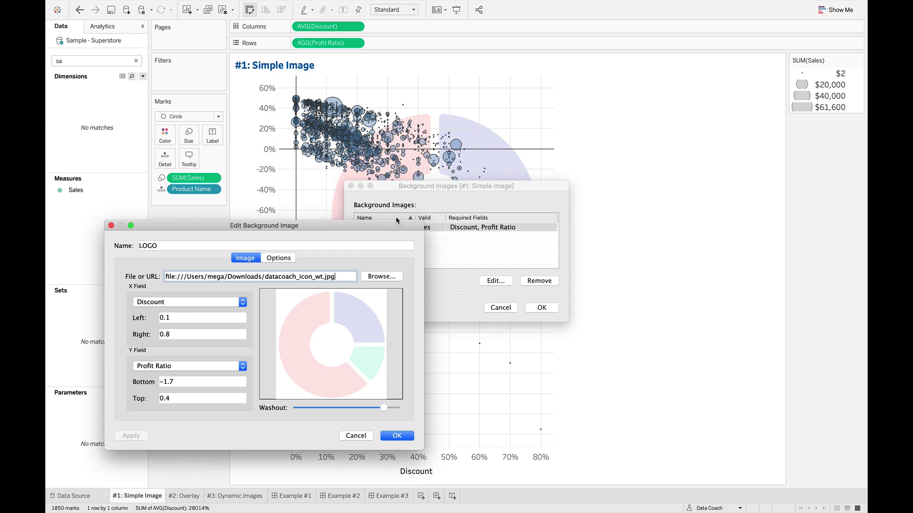
# Set the left Discount limit of the LOGO image to 0 and apply it
pyautogui.click(193, 317)
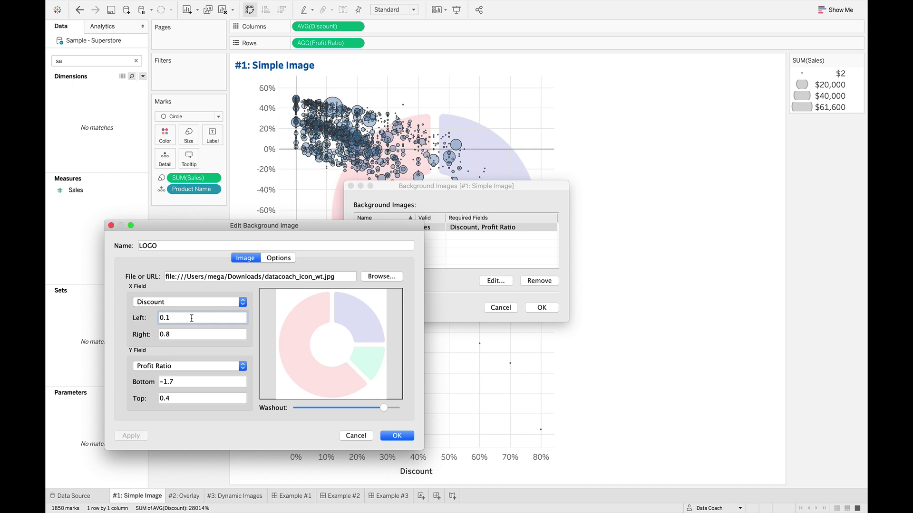
pyautogui.press('BackSpace')
pyautogui.write('0')
pyautogui.click(126, 439)
pyautogui.press('BackSpace')
pyautogui.press('BackSpace')
pyautogui.press('Tab')
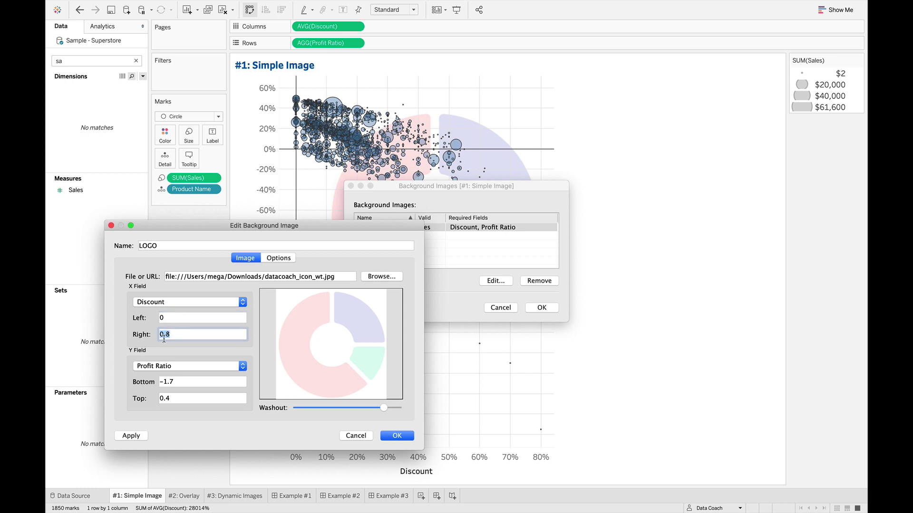
pyautogui.click(136, 437)
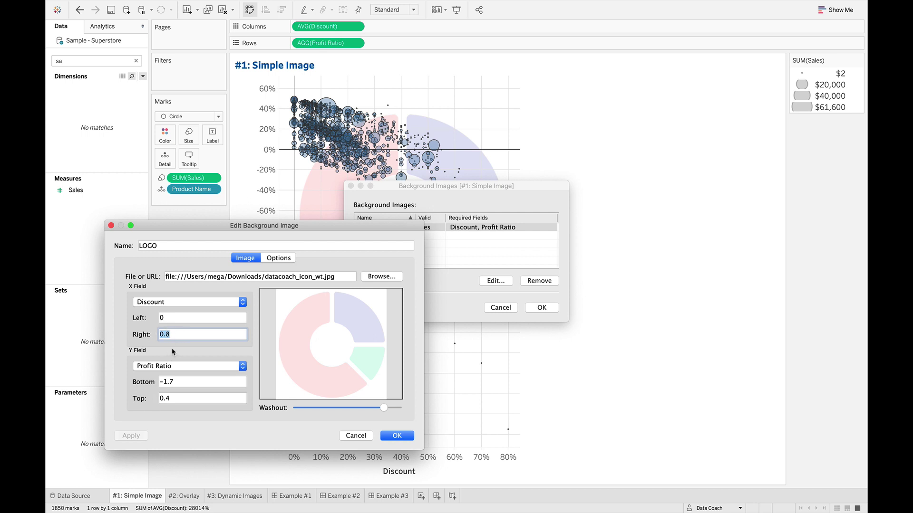
# Set the right Discount limit of the LOGO image to 1 and apply it
pyautogui.write('1')
pyautogui.press('Tab')
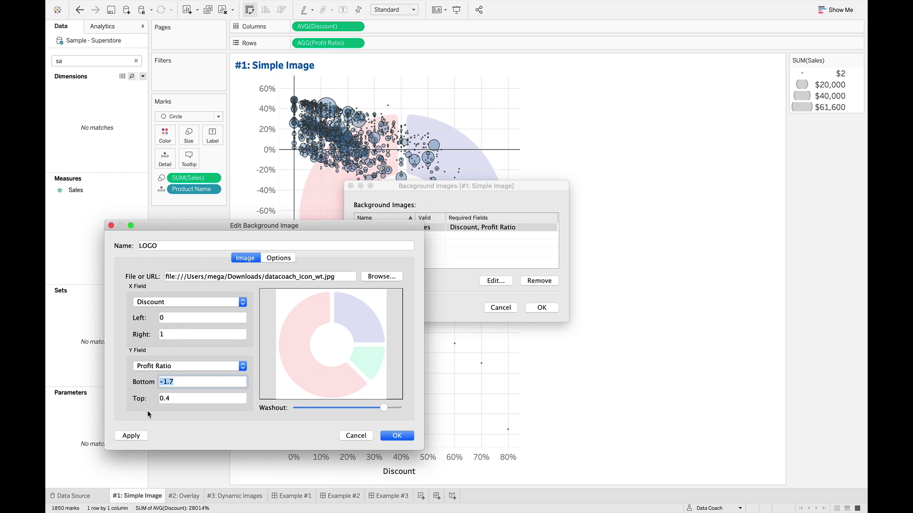
pyautogui.click(132, 436)
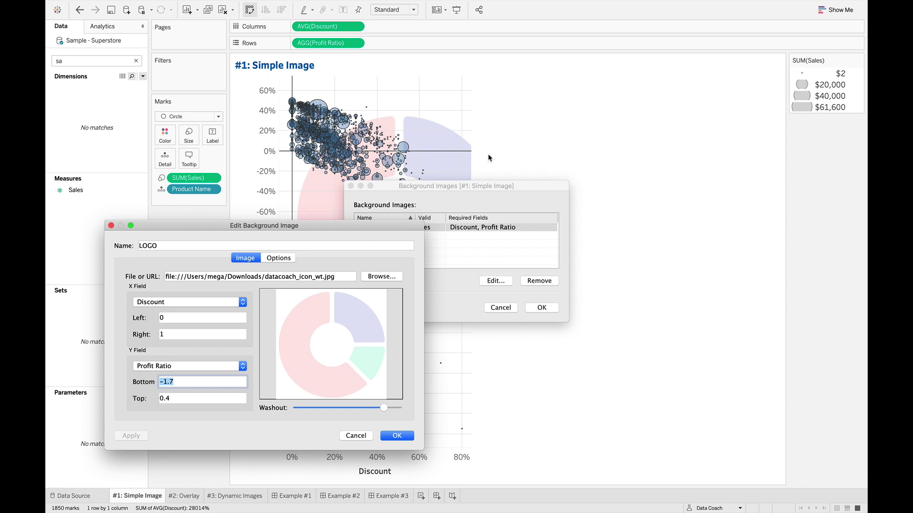
# Turn on Always Show Entire Image for the LOGO background image and apply it to the chart
pyautogui.click(279, 259)
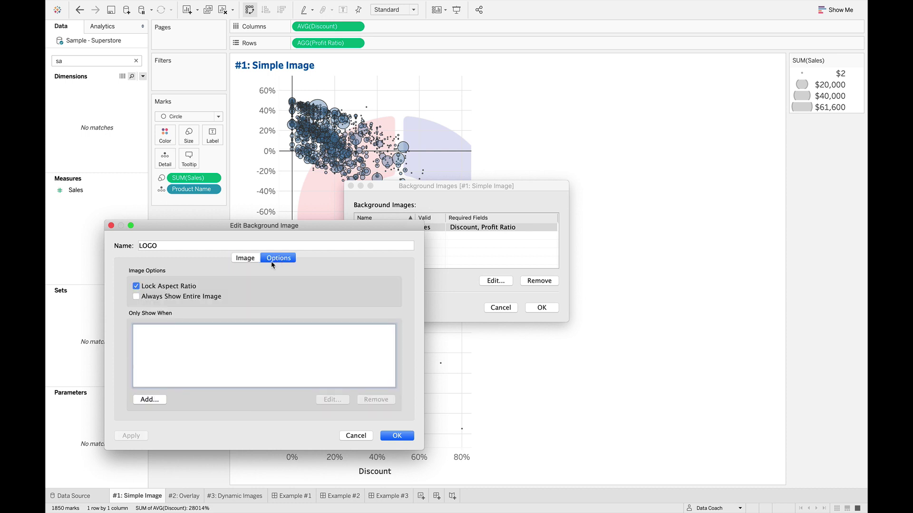
pyautogui.click(136, 297)
pyautogui.click(129, 439)
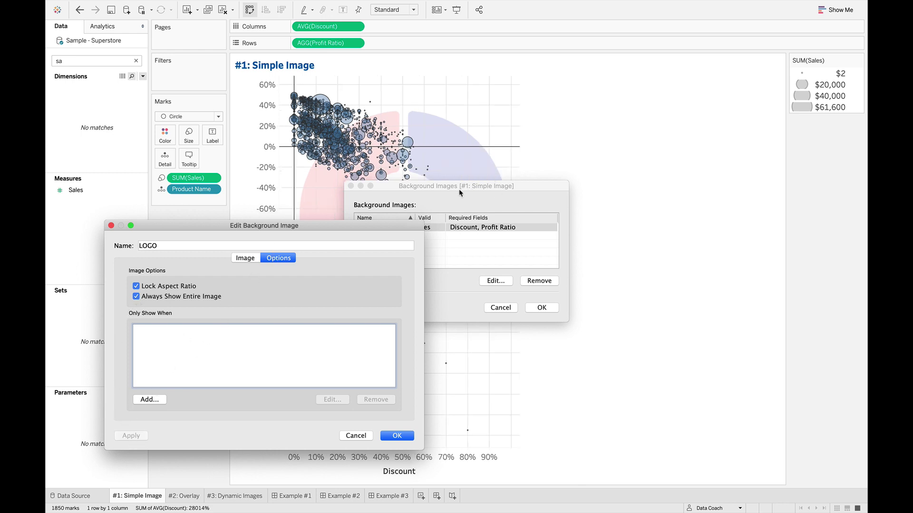
pyautogui.click(241, 257)
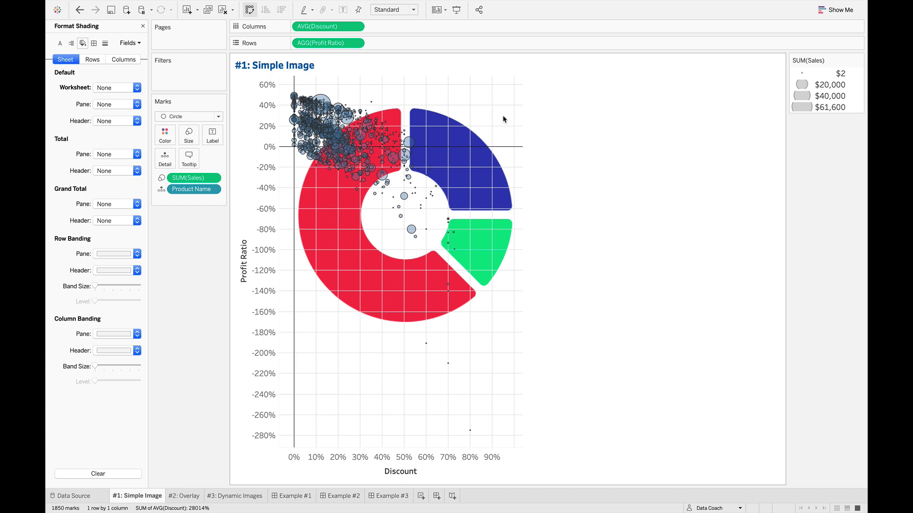
# Set the default worksheet shading of #1: Simple Image to near-black
pyautogui.rightClick(504, 119)
pyautogui.click(526, 156)
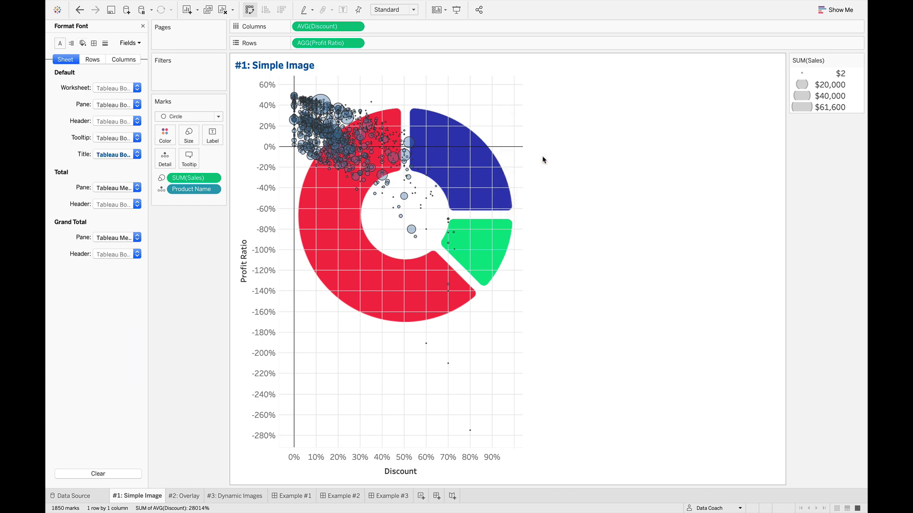
pyautogui.click(82, 43)
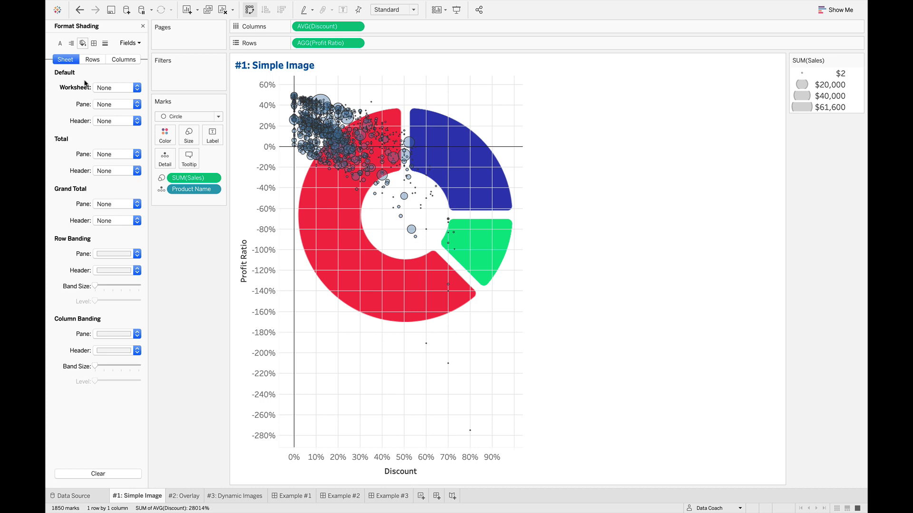
pyautogui.click(100, 88)
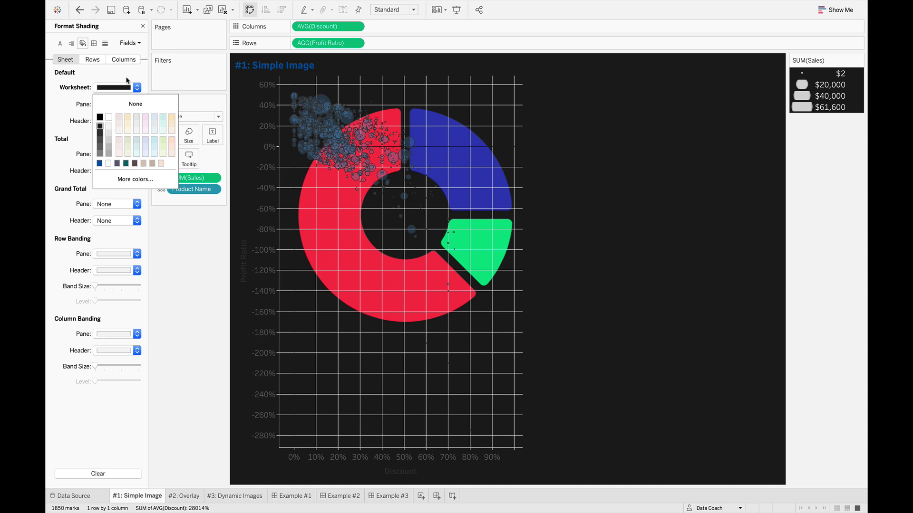
# Edit the LOGO background image and apply a light washout of about 20% to it
pyautogui.click(343, 6)
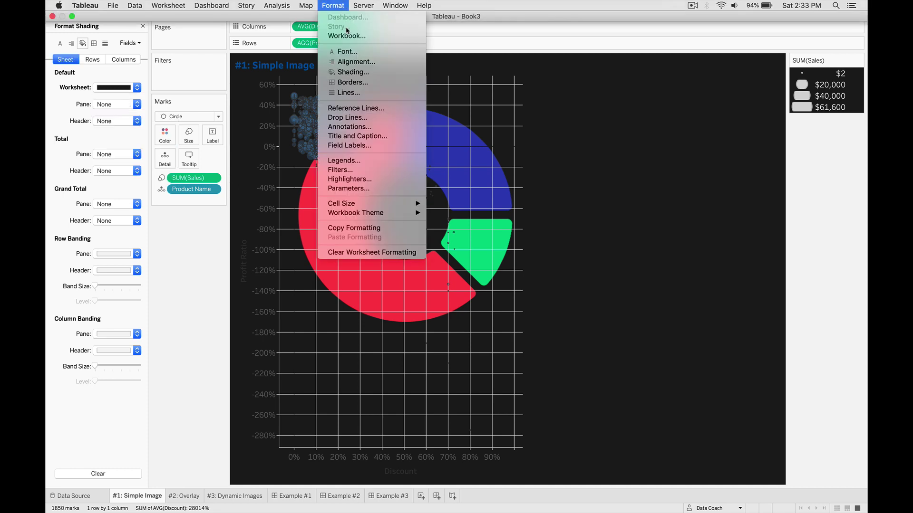
pyautogui.moveTo(306, 6)
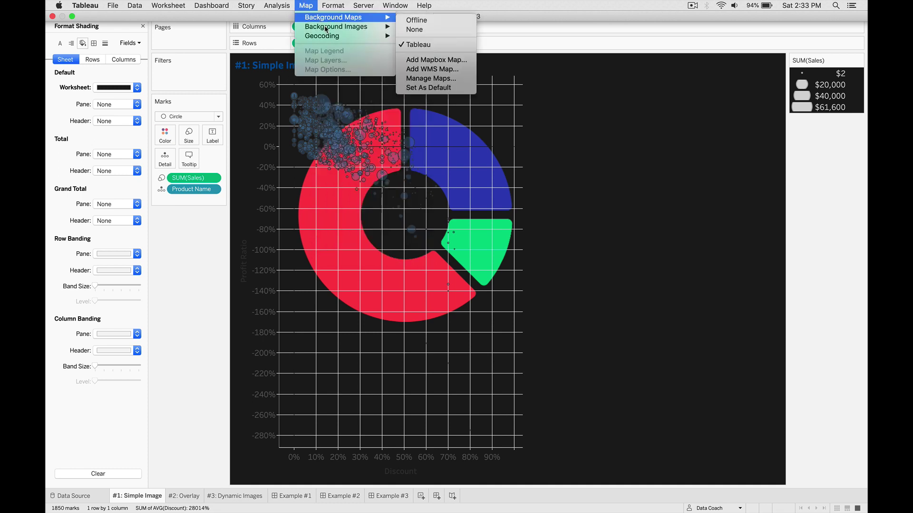
pyautogui.moveTo(375, 27)
pyautogui.click(403, 27)
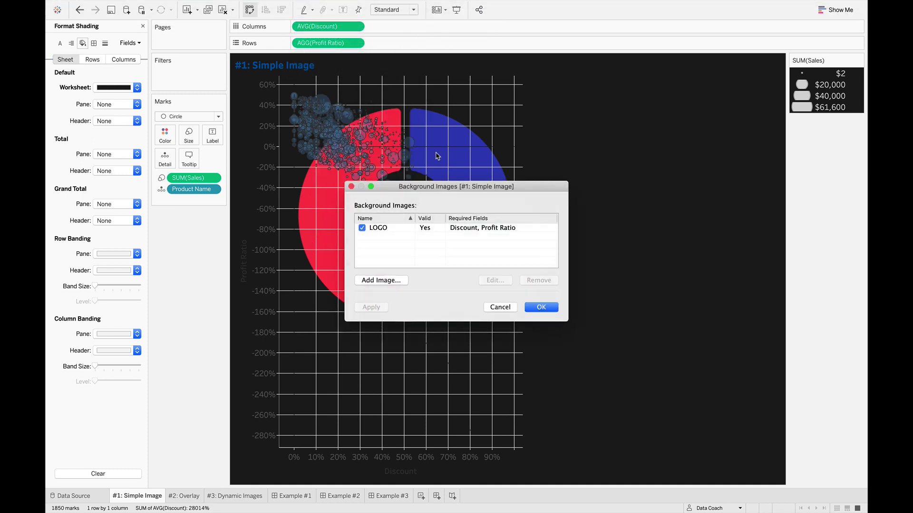
pyautogui.click(379, 233)
pyautogui.click(491, 280)
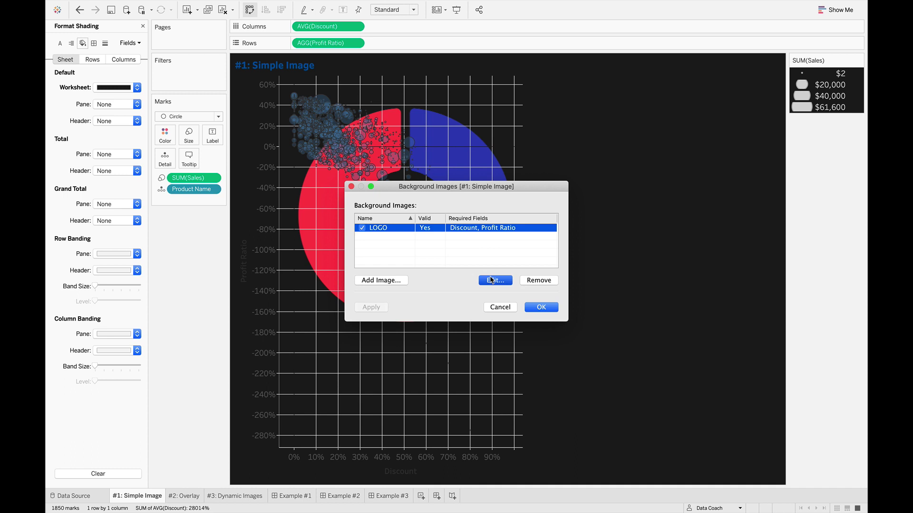
pyautogui.click(504, 325)
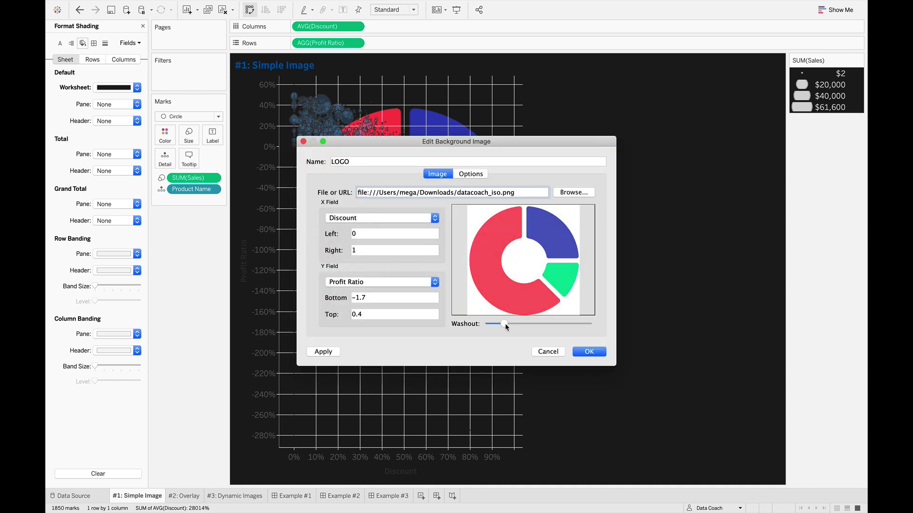
pyautogui.click(320, 354)
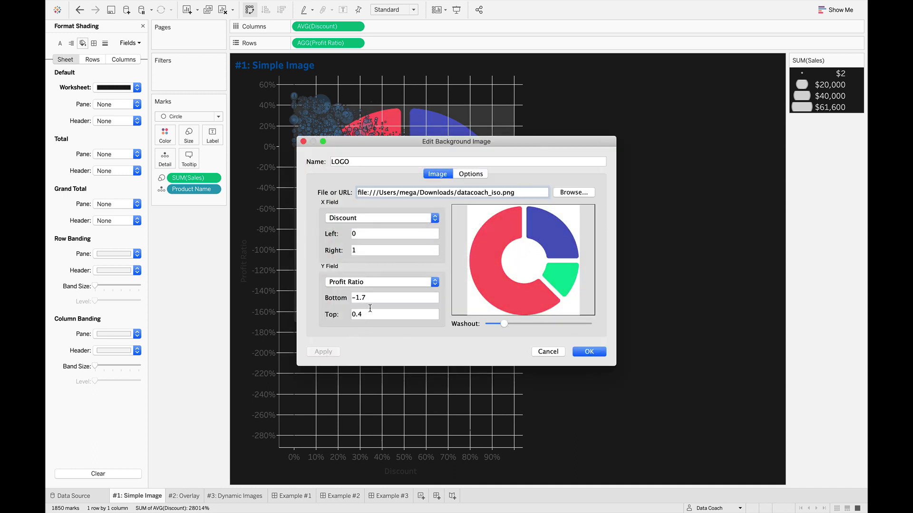
# Apply a washout of about 55% to the LOGO image, followed by no washout at all
pyautogui.moveTo(389, 136); pyautogui.dragTo(459, 230)
pyautogui.click(614, 418)
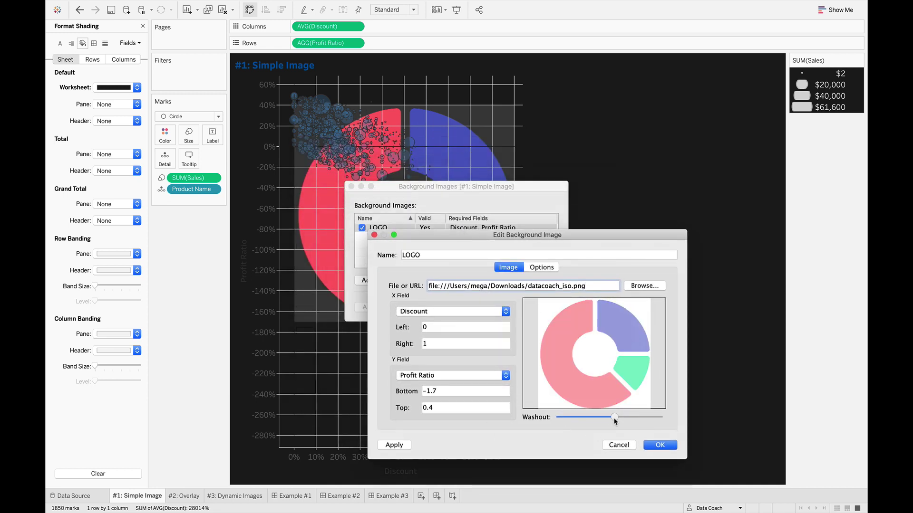
pyautogui.click(391, 446)
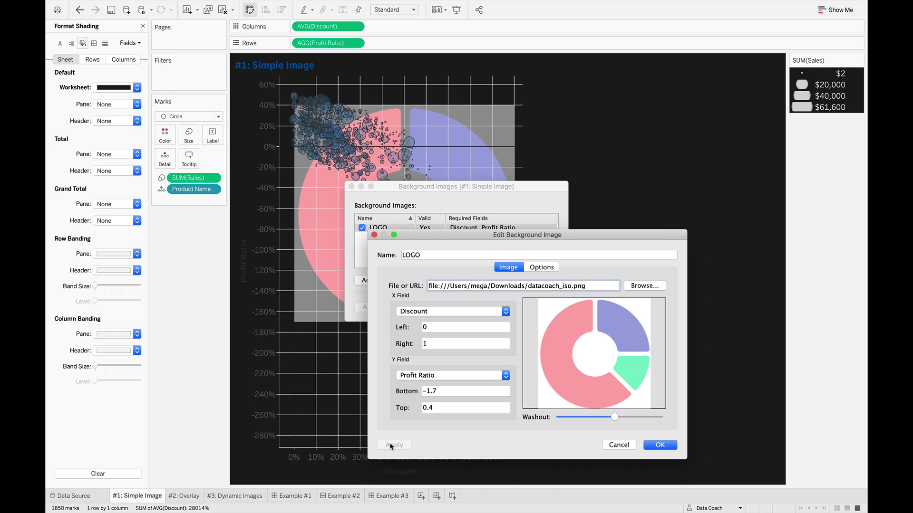
pyautogui.moveTo(615, 420); pyautogui.dragTo(529, 416)
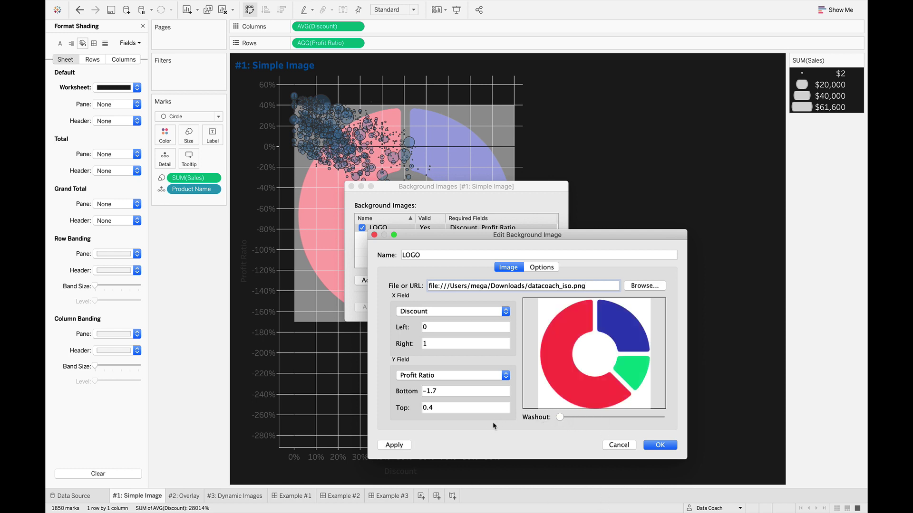
pyautogui.click(393, 446)
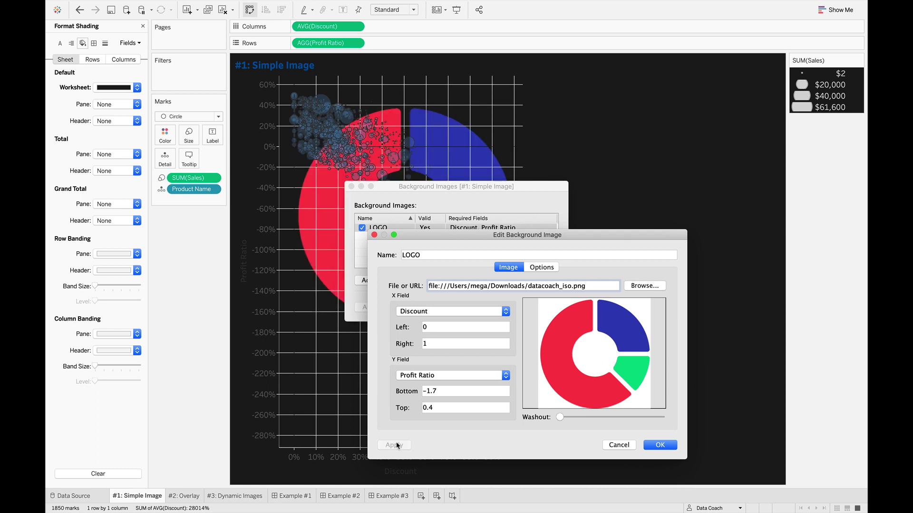
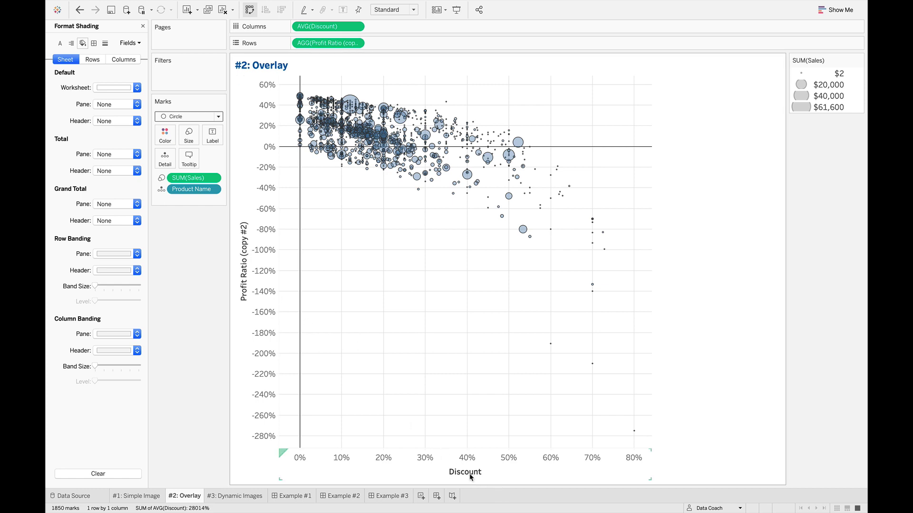
# Open the Example #2 dashboard, close the shading settings and set the dashboard height to 800 px
pyautogui.click(341, 496)
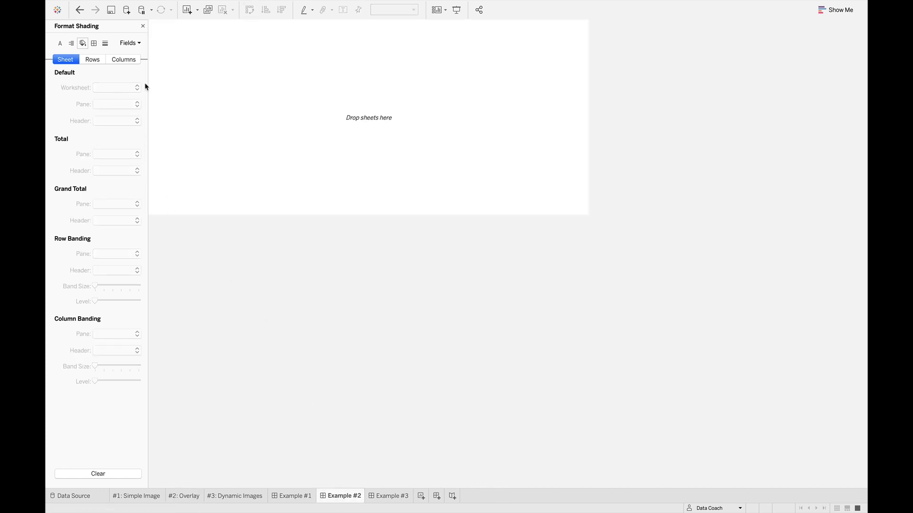
pyautogui.click(143, 26)
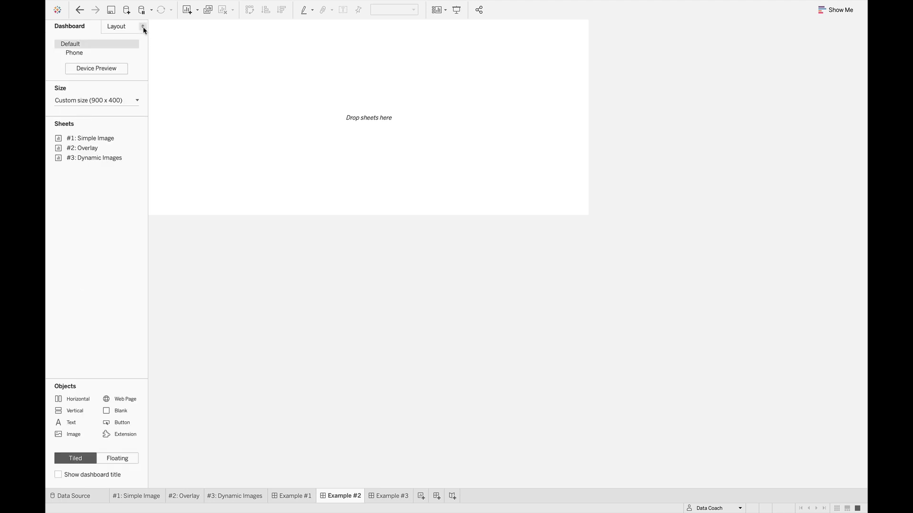
pyautogui.click(104, 99)
pyautogui.click(141, 157)
pyautogui.click(142, 157)
pyautogui.click(141, 157)
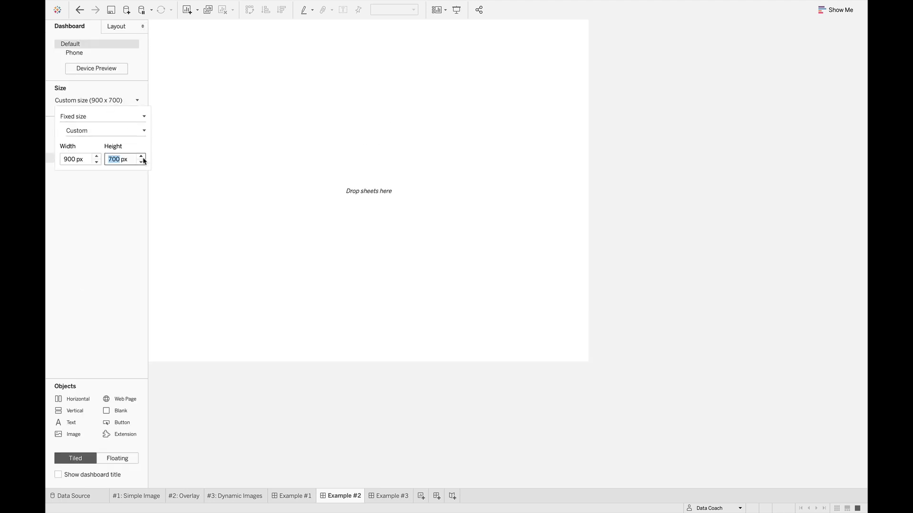
pyautogui.click(141, 156)
pyautogui.click(159, 394)
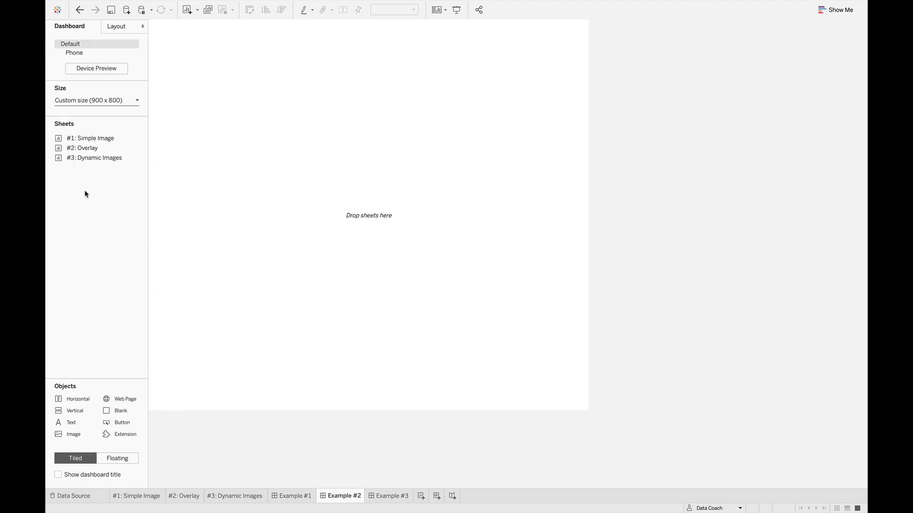
# Add the #2: Overlay sheet to the dashboard and delete the layout container holding its Sales legend
pyautogui.moveTo(82, 147); pyautogui.dragTo(262, 166)
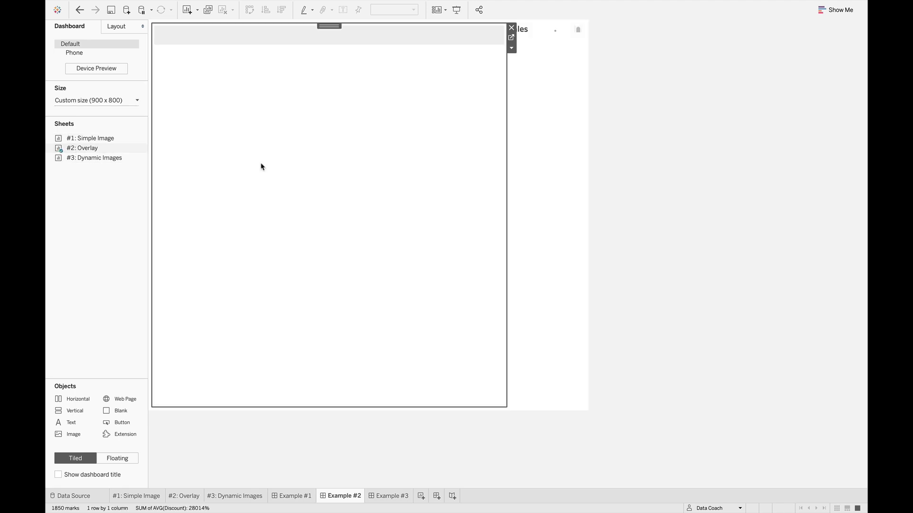
pyautogui.click(524, 147)
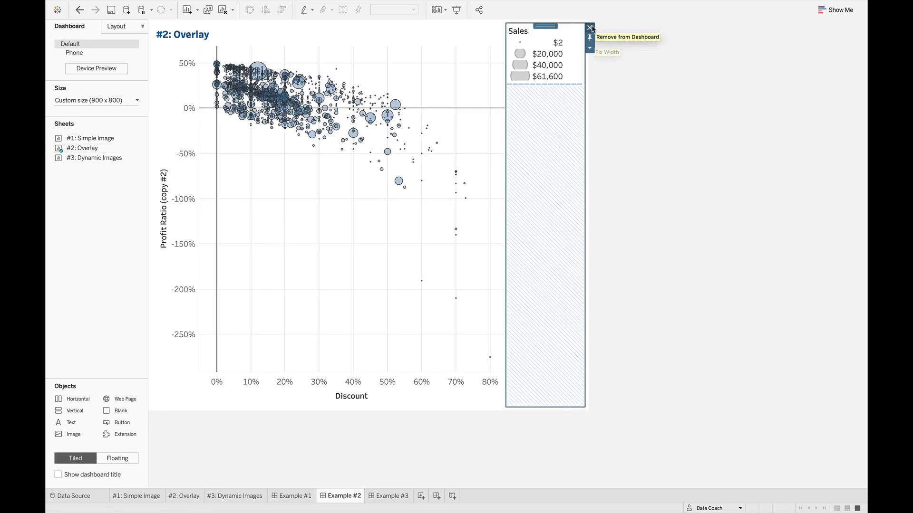
pyautogui.click(590, 27)
pyautogui.click(510, 269)
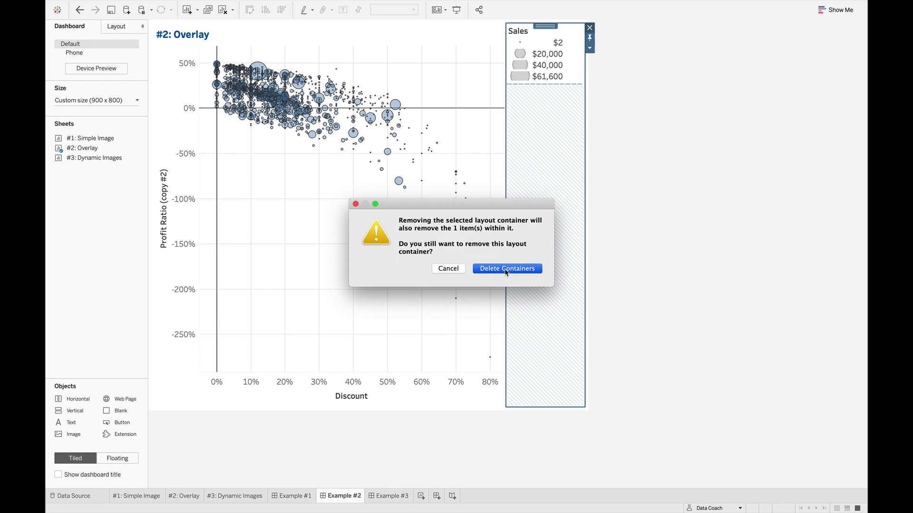
# Make the #2: Overlay chart floating and place it near the upper middle of the dashboard
pyautogui.click(330, 30)
pyautogui.moveTo(367, 26); pyautogui.dragTo(386, 63)
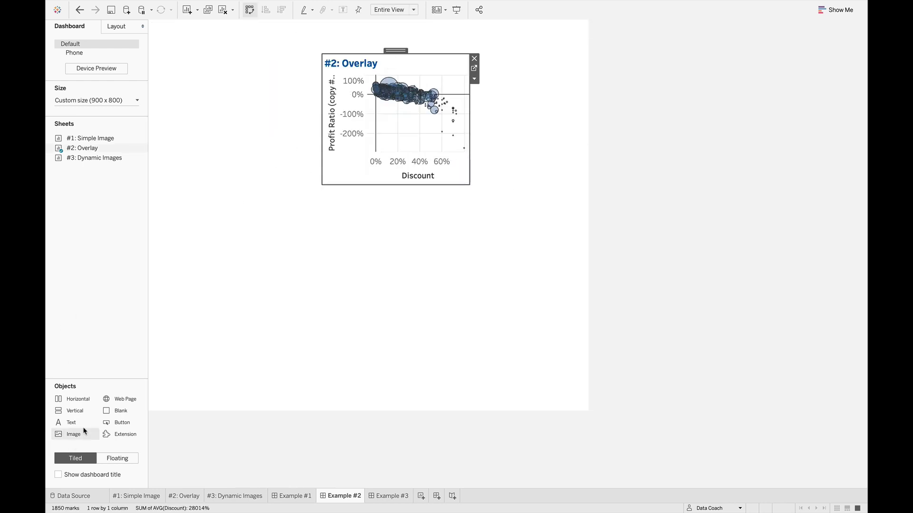
# Add a floating image object with datacoach_iso.png and move it so it overlaps the lower part of the chart
pyautogui.moveTo(67, 434); pyautogui.dragTo(221, 180)
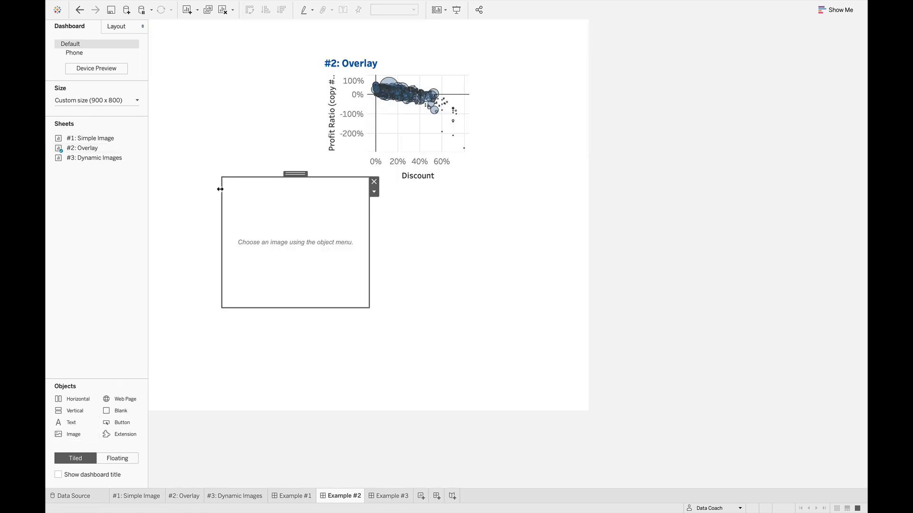
pyautogui.click(501, 204)
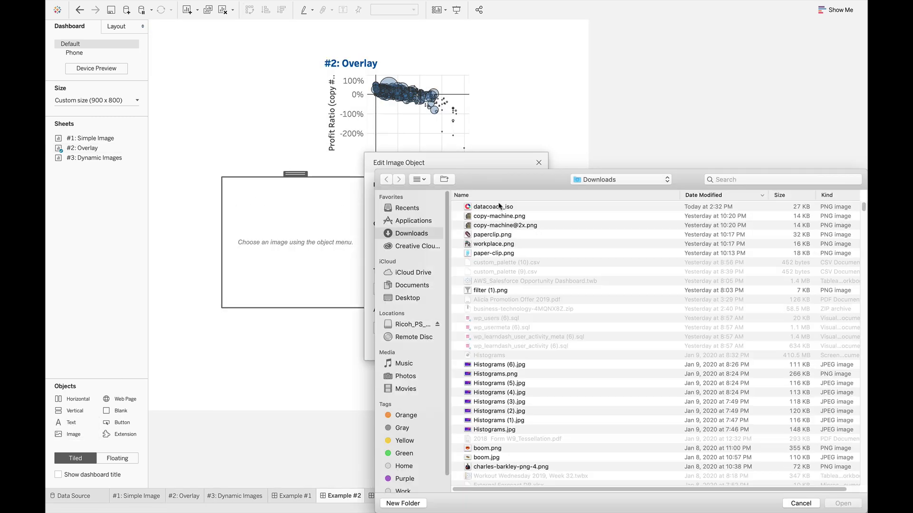
pyautogui.click(502, 209)
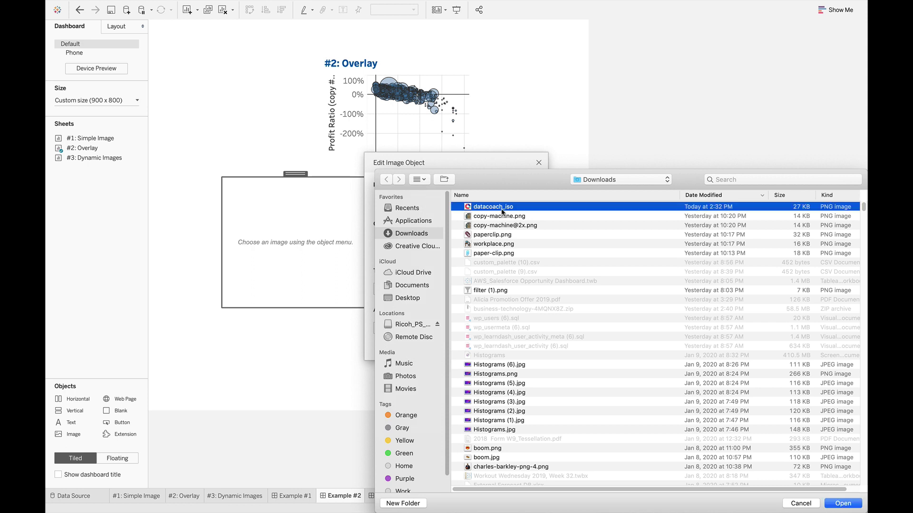
pyautogui.press('Return')
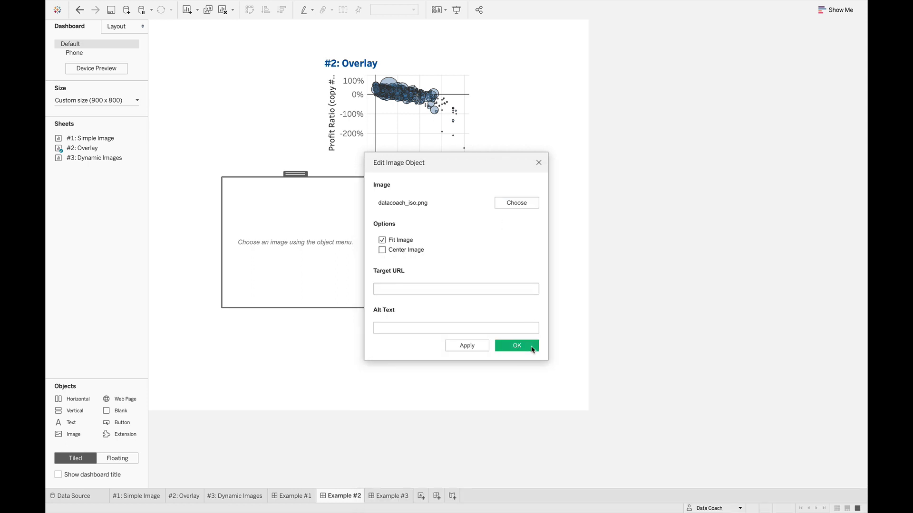
pyautogui.click(517, 346)
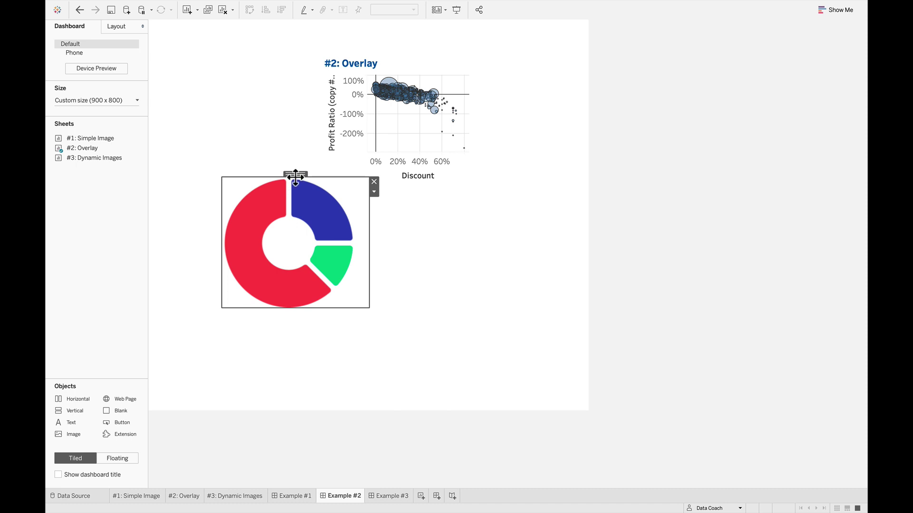
pyautogui.moveTo(295, 173); pyautogui.dragTo(371, 131)
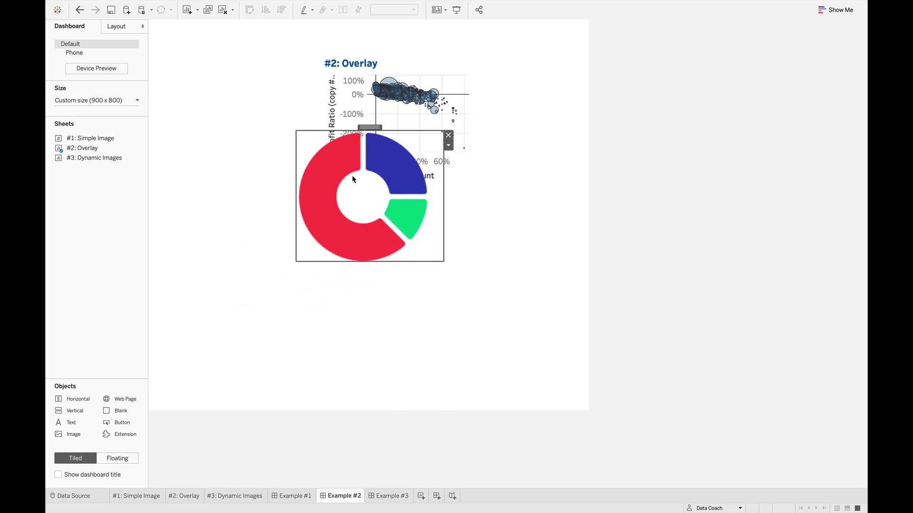
# Bring the floating #2: Overlay chart to the front of the floating order and enlarge it to cover the logo image
pyautogui.click(395, 127)
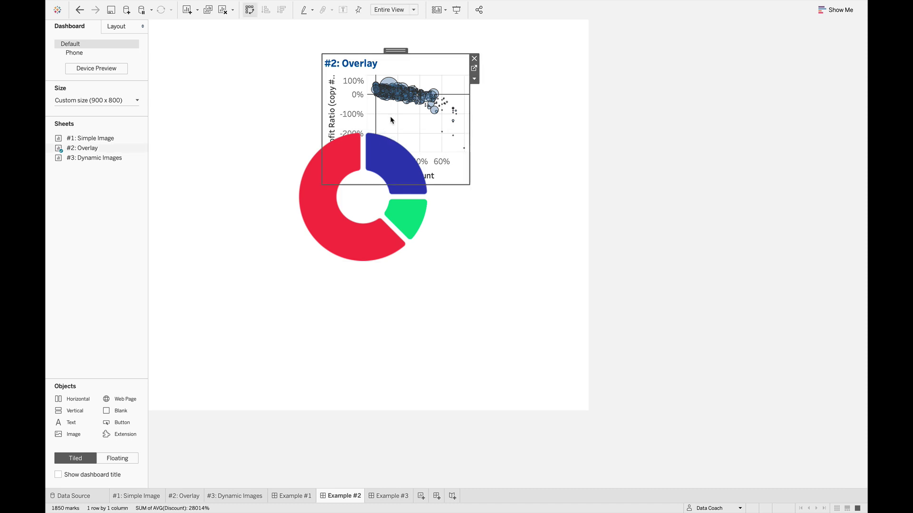
pyautogui.click(481, 84)
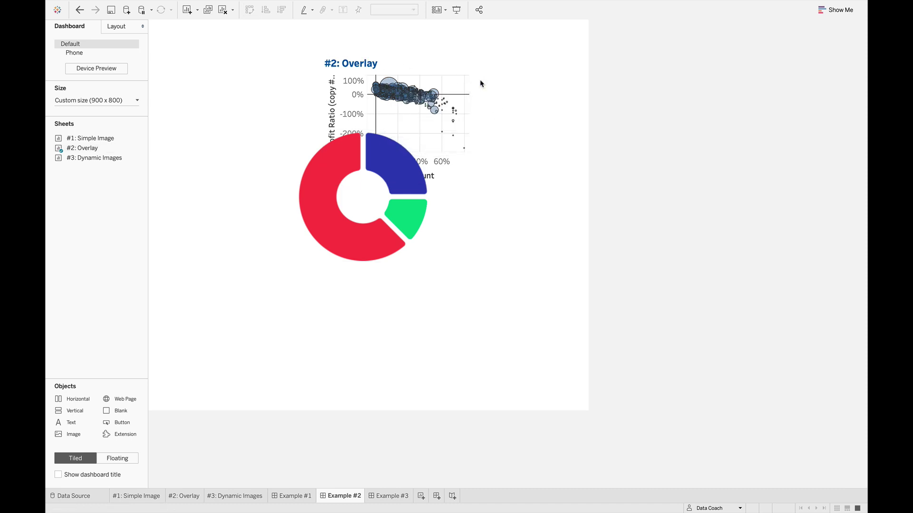
pyautogui.click(443, 85)
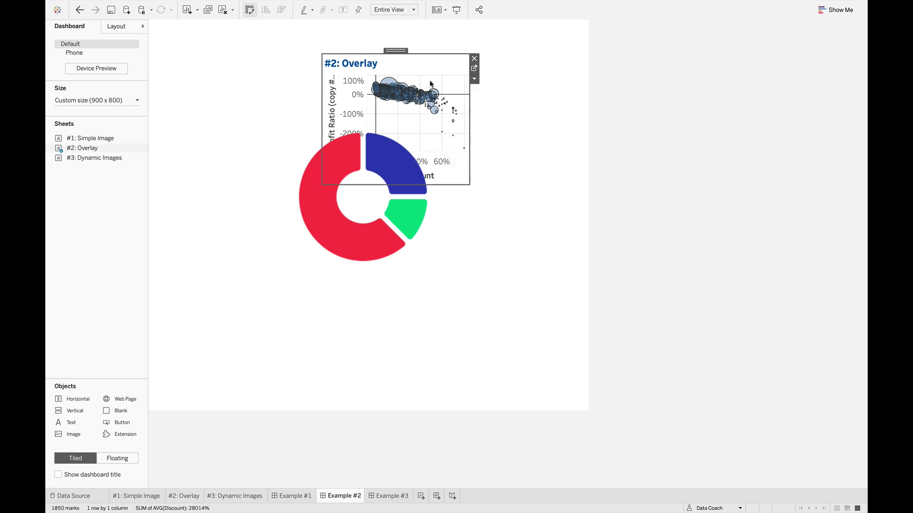
pyautogui.click(474, 78)
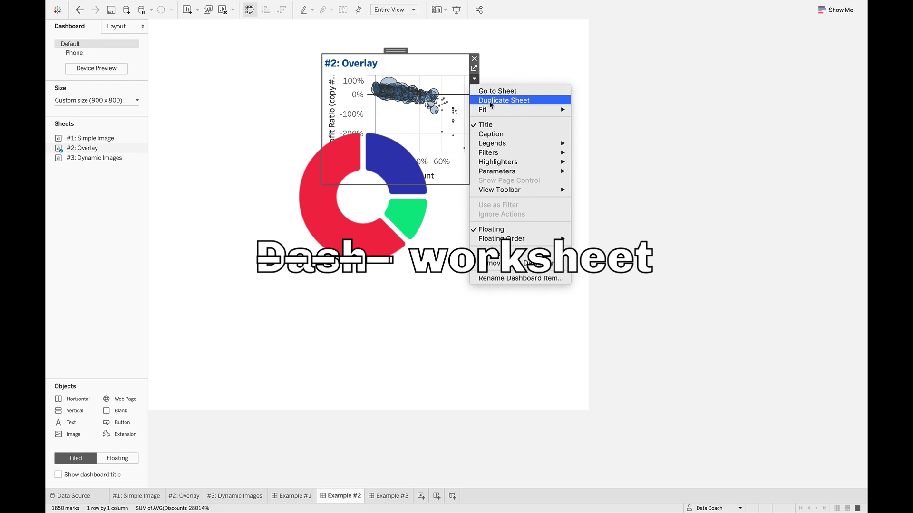
pyautogui.moveTo(493, 109)
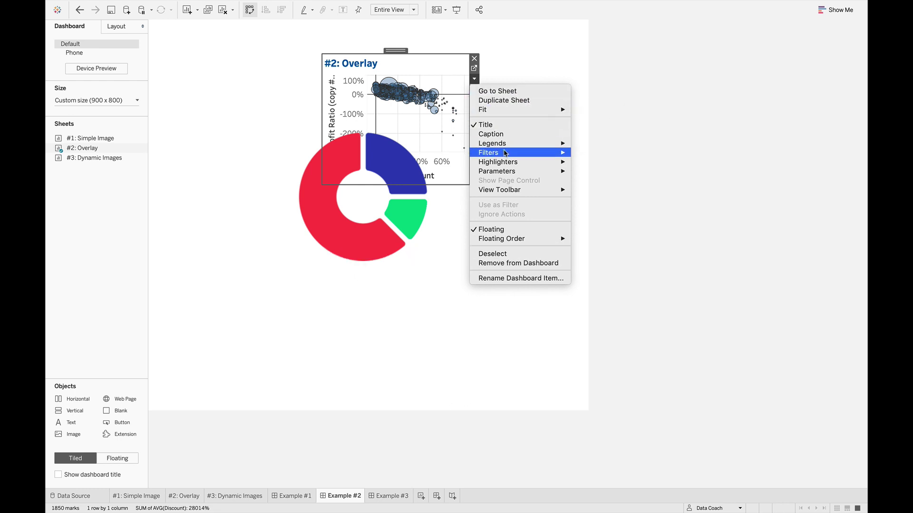
pyautogui.moveTo(509, 165)
pyautogui.moveTo(523, 239)
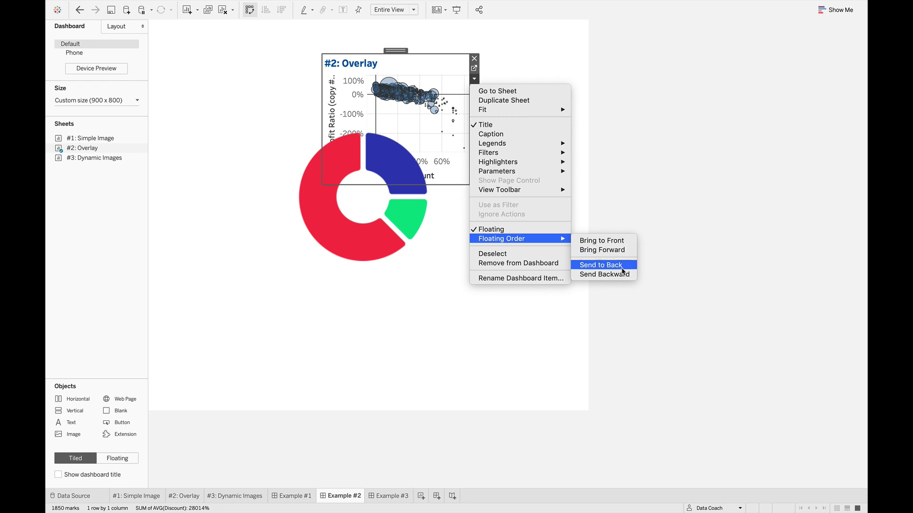
pyautogui.click(611, 242)
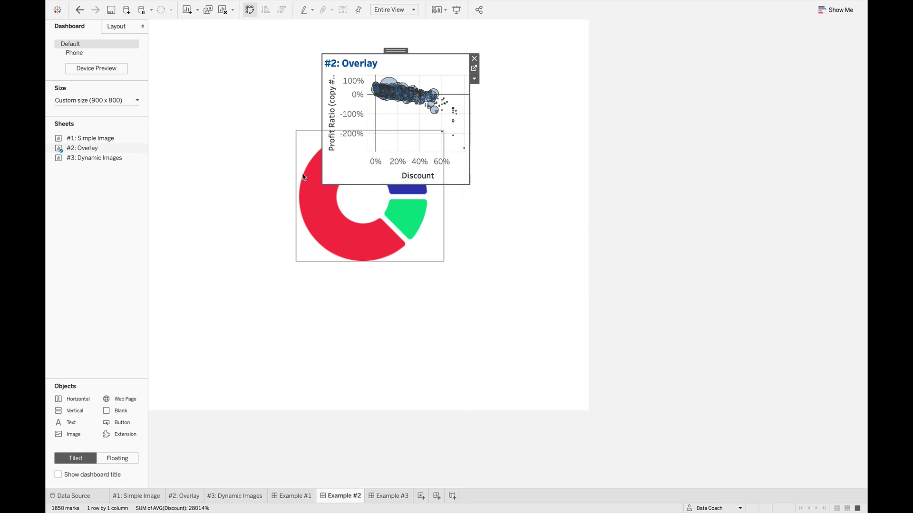
pyautogui.moveTo(322, 185); pyautogui.dragTo(262, 291)
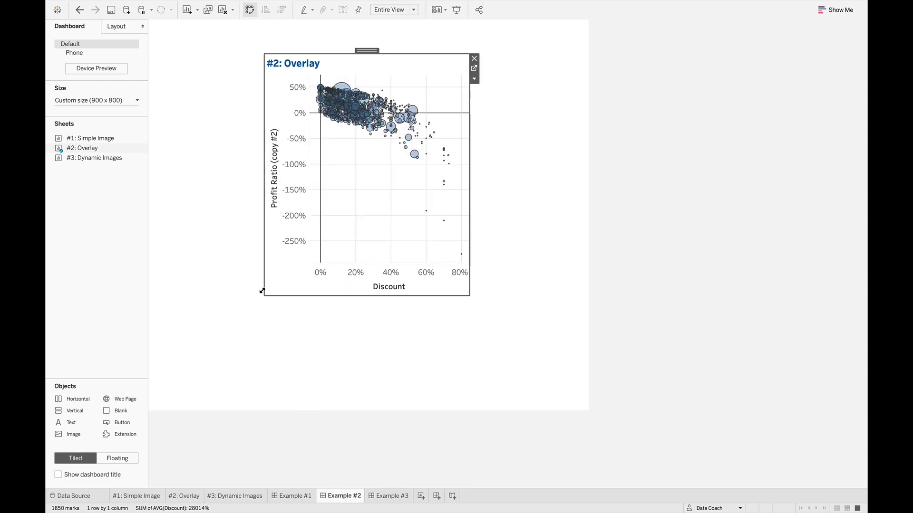
# Set the worksheet shading of the #2: Overlay chart to None so the logo image shows through
pyautogui.rightClick(339, 189)
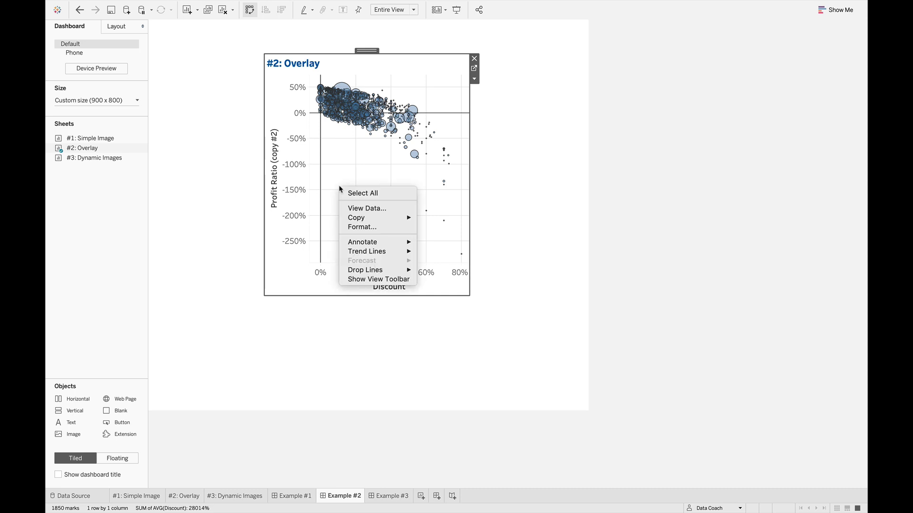
pyautogui.click(355, 227)
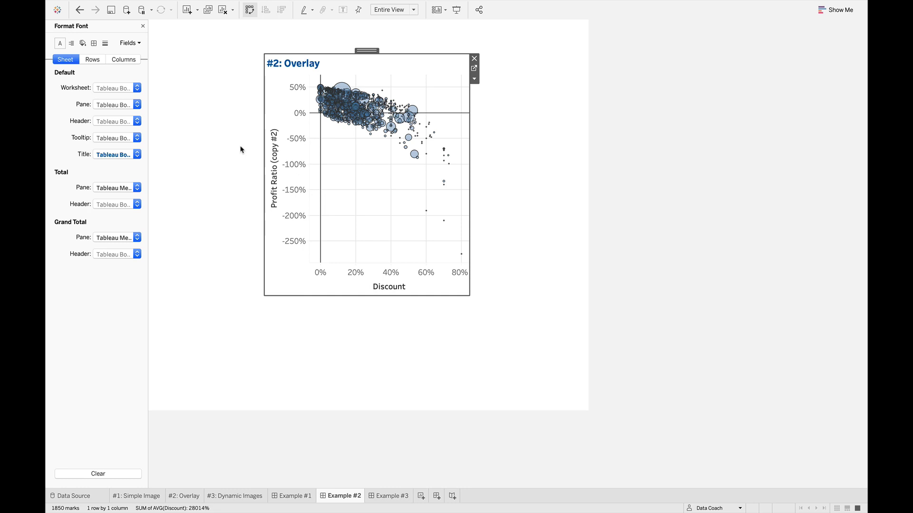
pyautogui.click(83, 44)
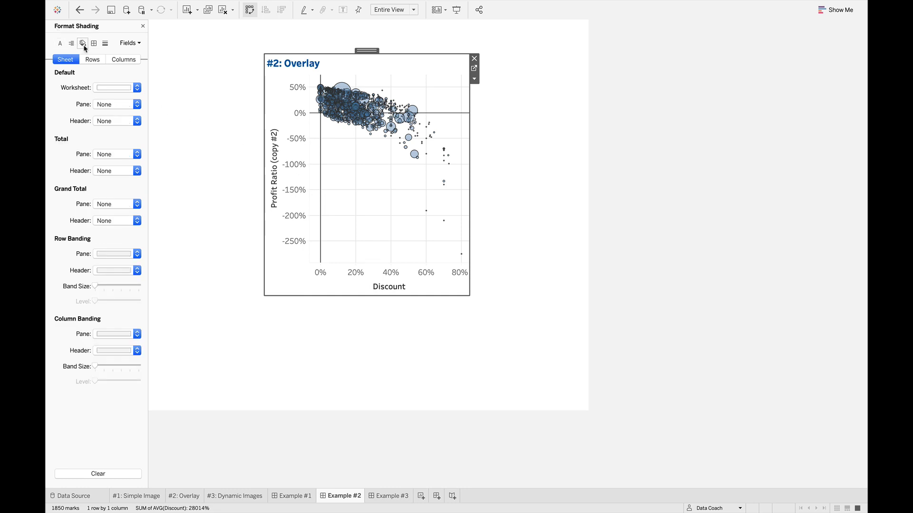
pyautogui.click(116, 87)
pyautogui.click(123, 103)
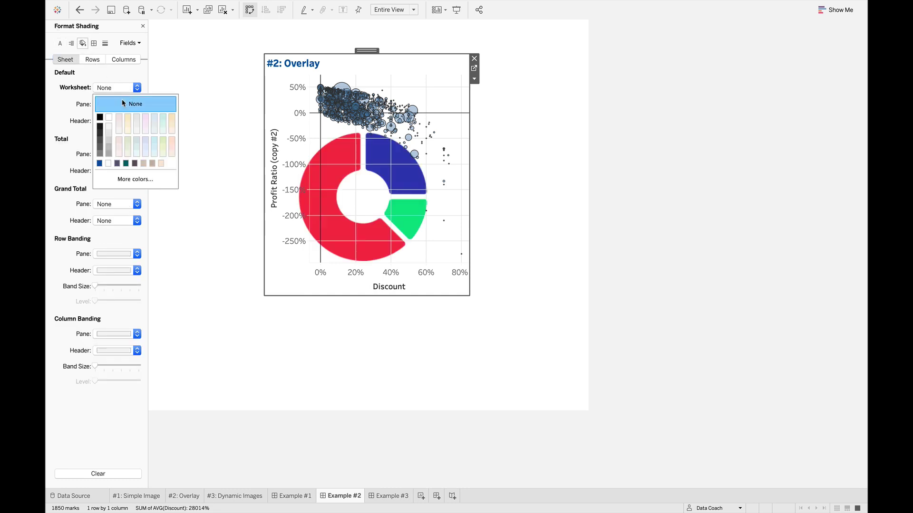
# Enlarge the #2: Overlay chart to about 509 × 504 px and move it to the dashboard's lower right corner
pyautogui.moveTo(371, 54); pyautogui.dragTo(356, 67)
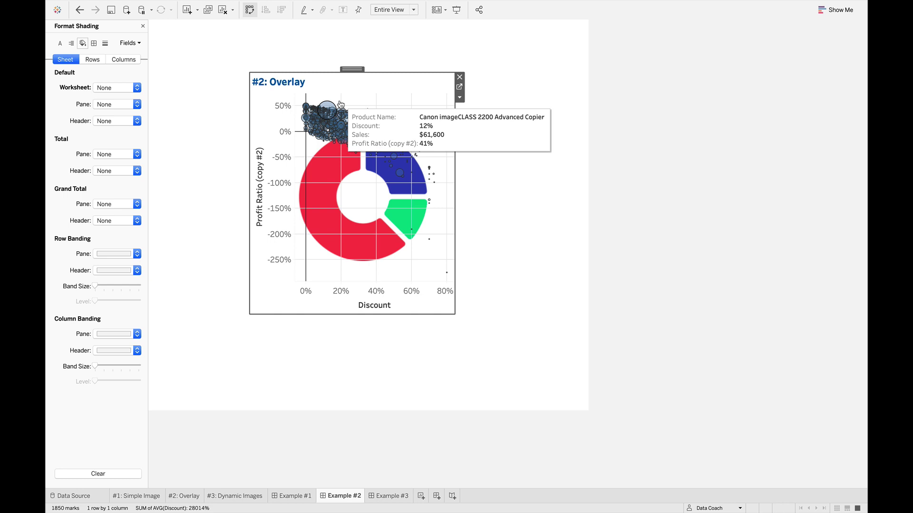
pyautogui.moveTo(454, 314); pyautogui.dragTo(499, 320)
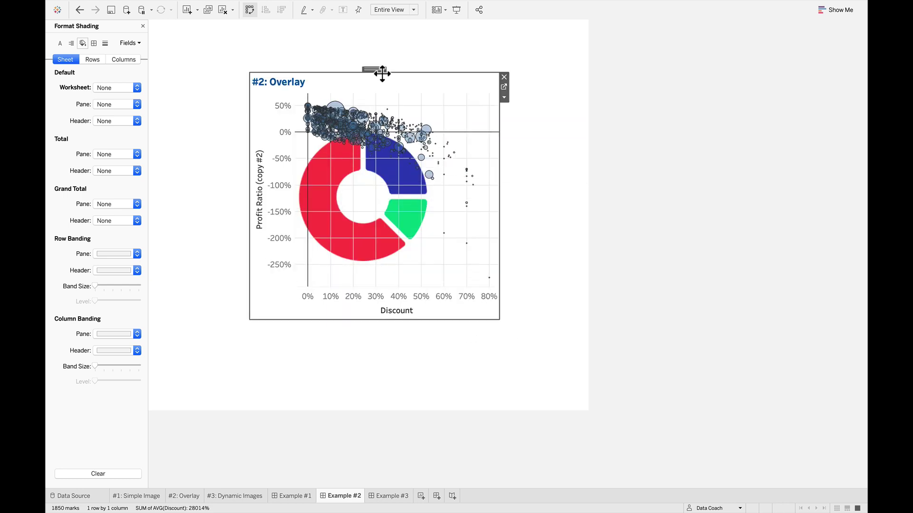
pyautogui.moveTo(375, 70); pyautogui.dragTo(467, 166)
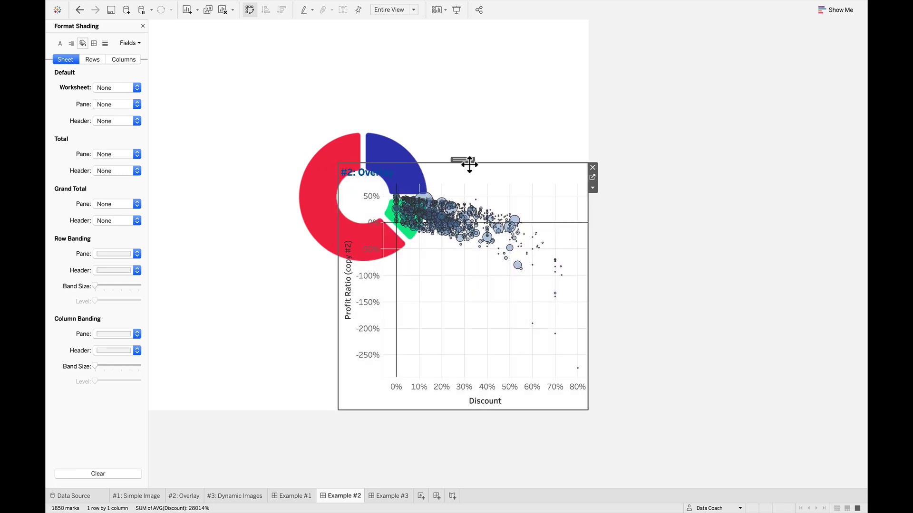
# Move the datacoach_iso.png image behind the chart's plot area, at about x 569, y 402
pyautogui.click(325, 175)
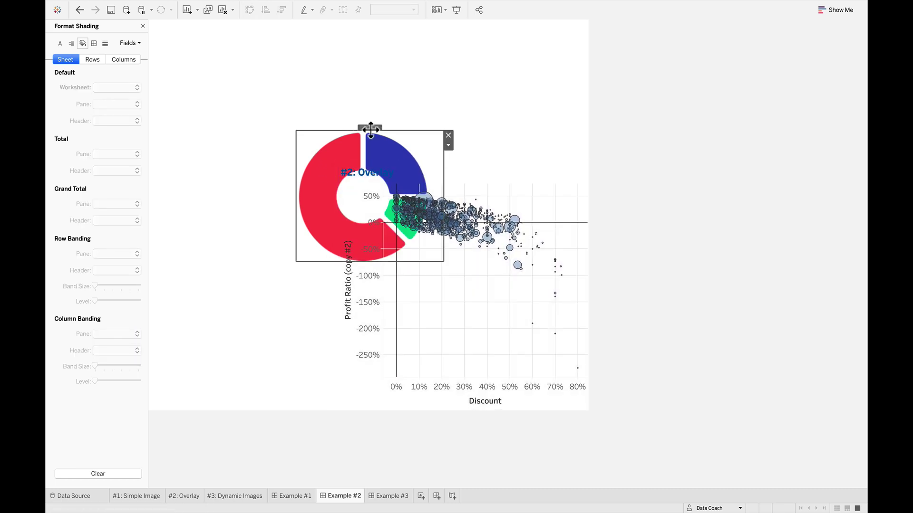
pyautogui.moveTo(381, 128); pyautogui.dragTo(500, 217)
pyautogui.click(694, 221)
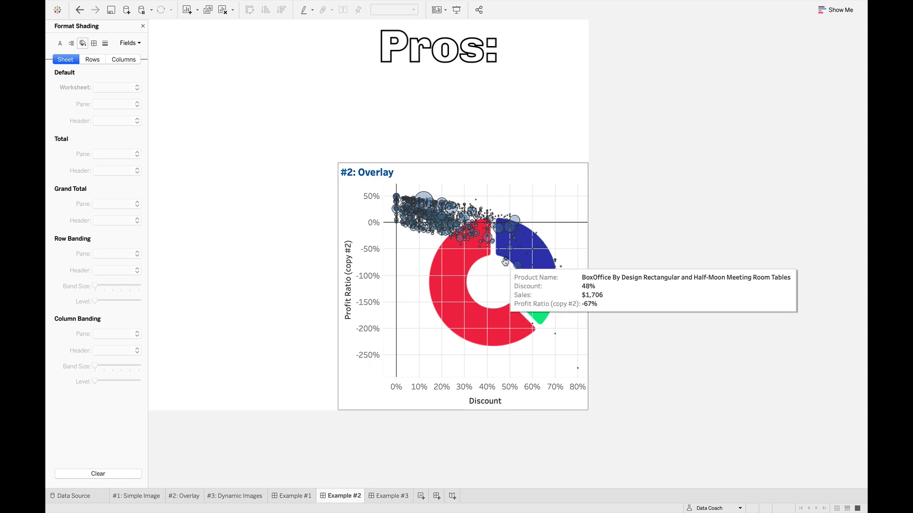
pyautogui.moveTo(510, 246)
pyautogui.moveTo(511, 265)
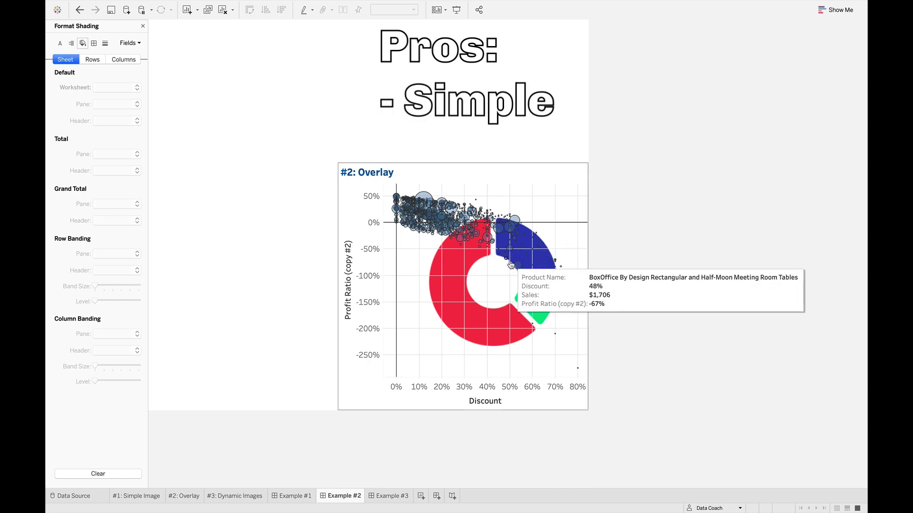
# Close the shading settings, select datacoach_iso.png in the item hierarchy and resize it to about 298 × 302 px
pyautogui.click(481, 172)
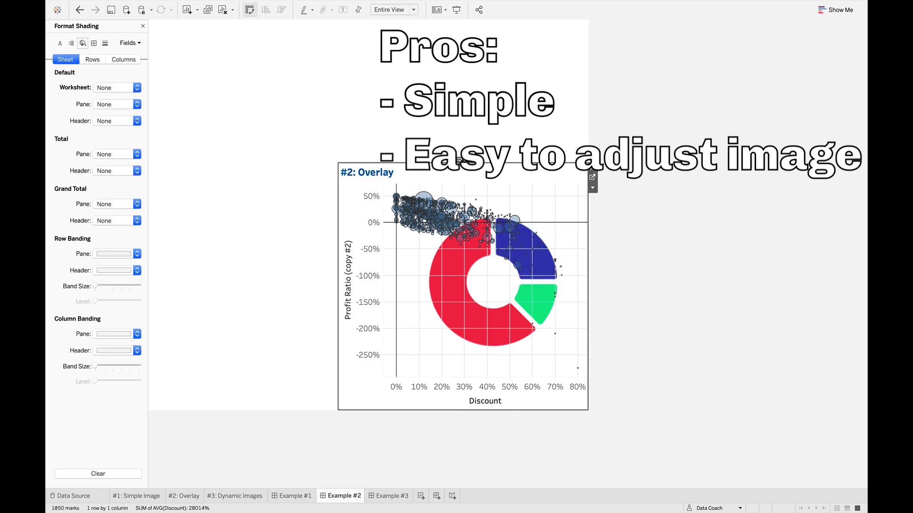
pyautogui.click(143, 26)
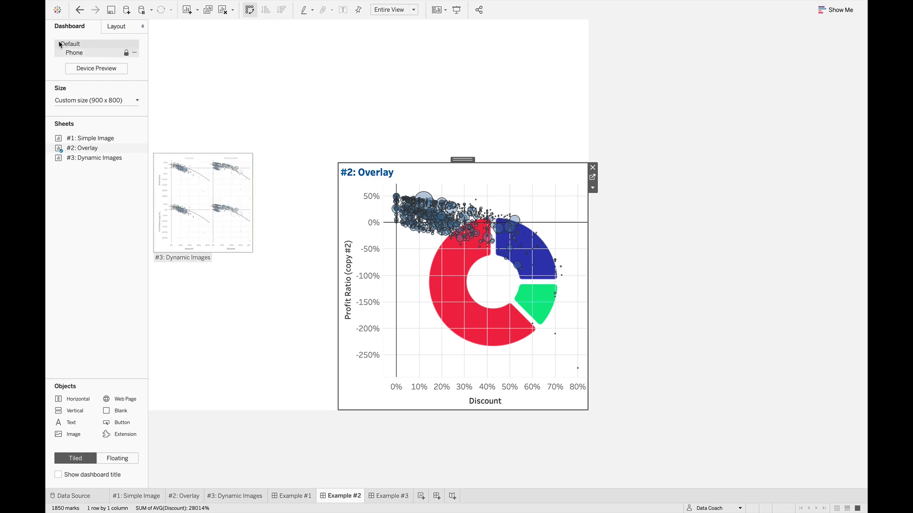
pyautogui.click(113, 29)
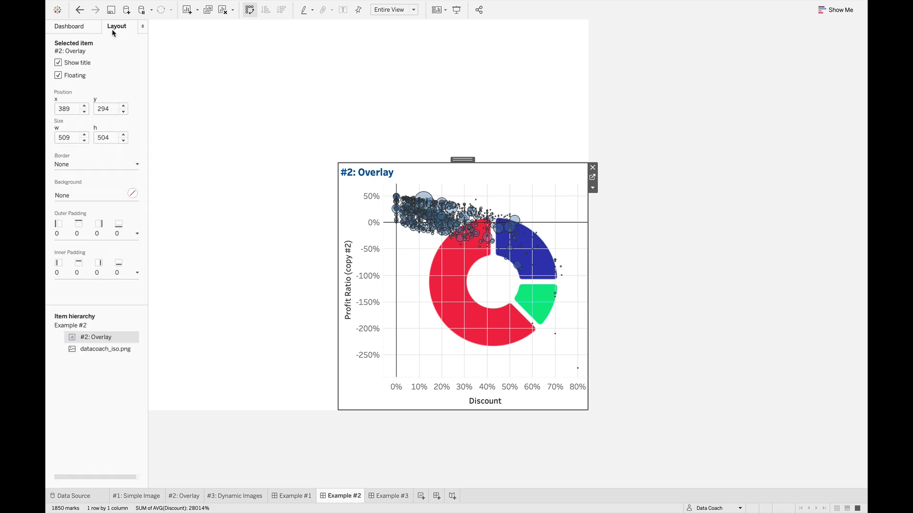
pyautogui.click(99, 350)
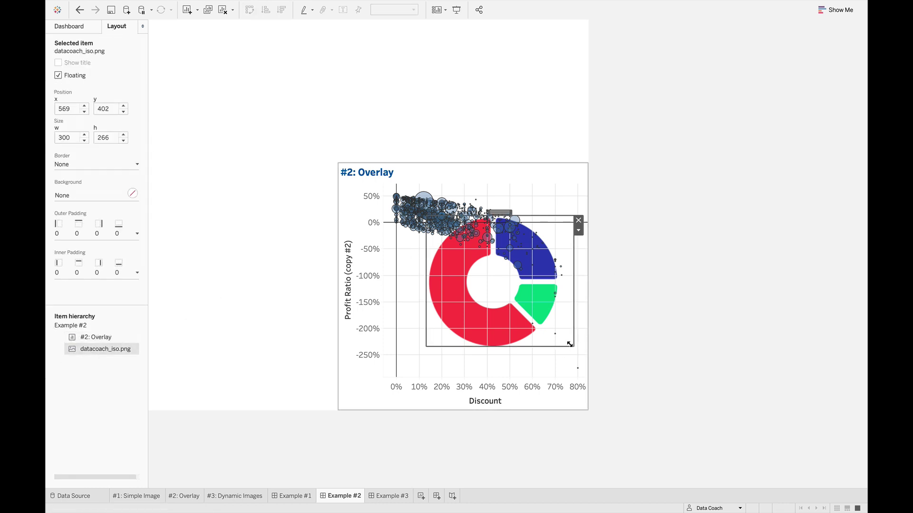
pyautogui.moveTo(570, 344); pyautogui.dragTo(573, 365)
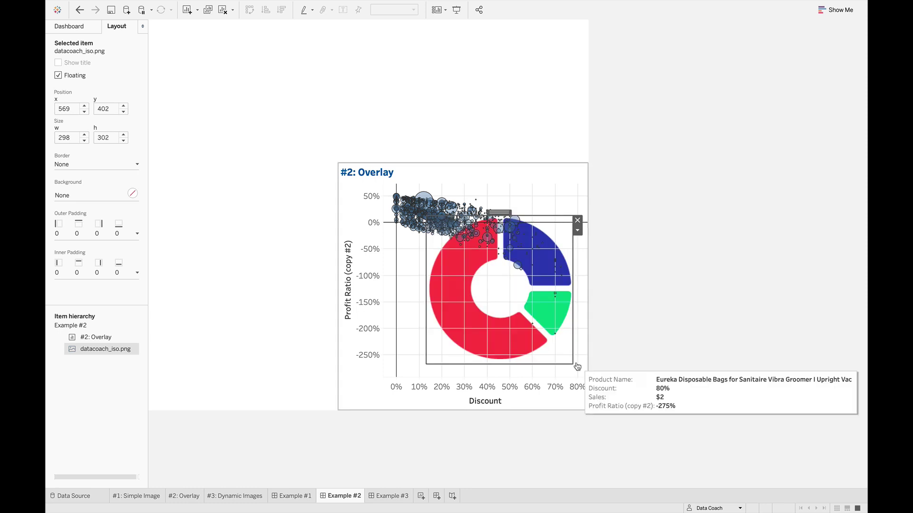
pyautogui.click(661, 286)
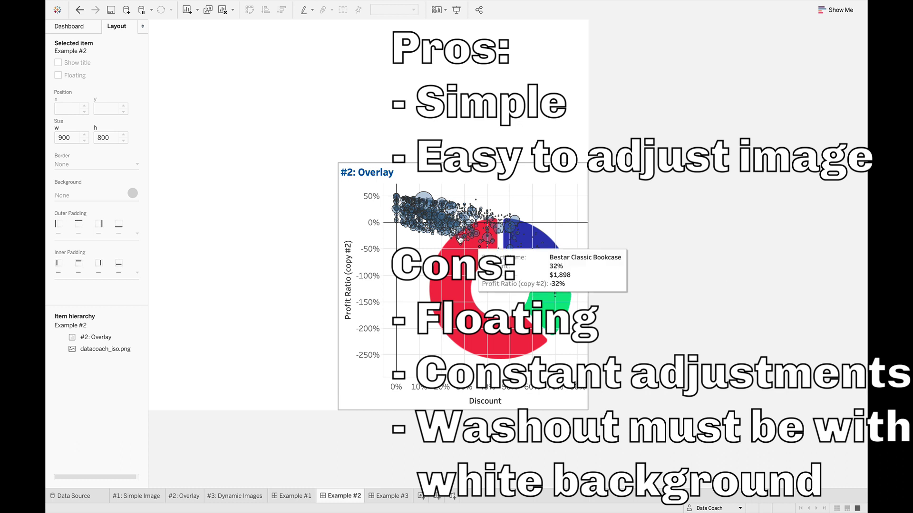
pyautogui.click(105, 350)
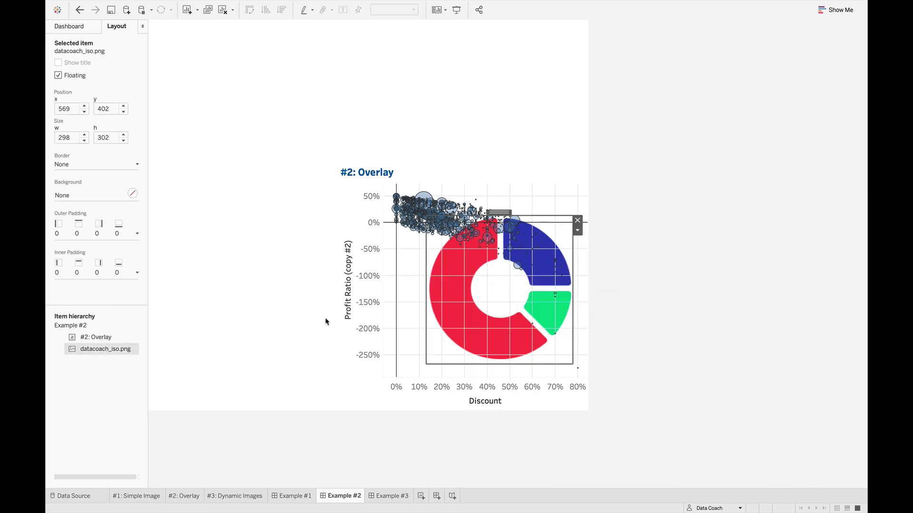
pyautogui.click(578, 231)
pyautogui.click(589, 243)
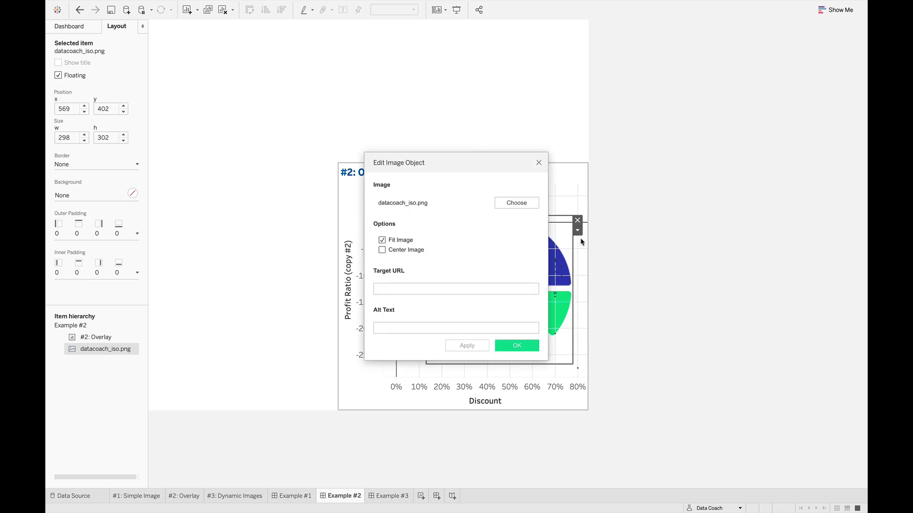
pyautogui.click(517, 203)
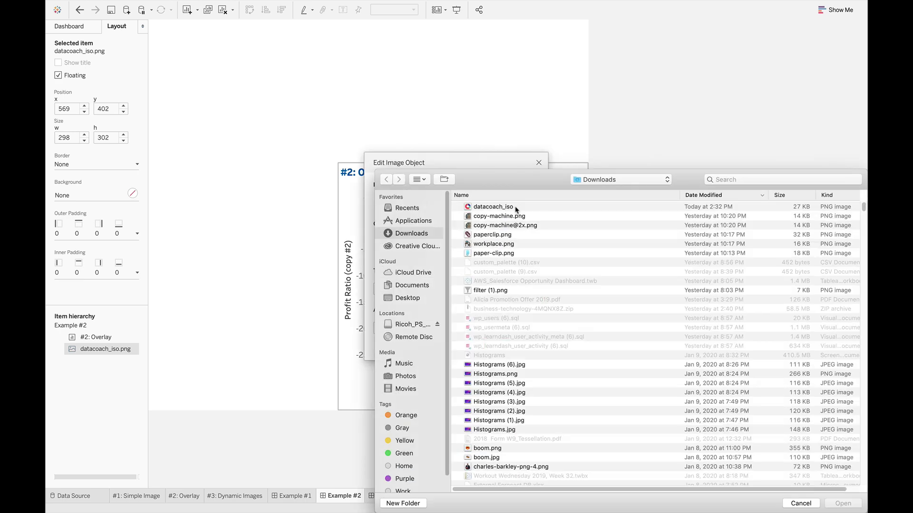
pyautogui.click(507, 227)
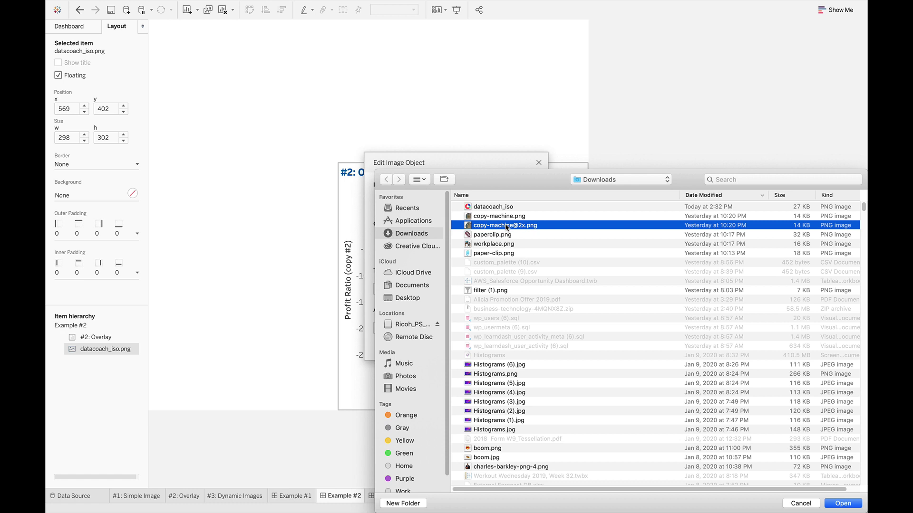
pyautogui.doubleClick(507, 227)
pyautogui.click(517, 346)
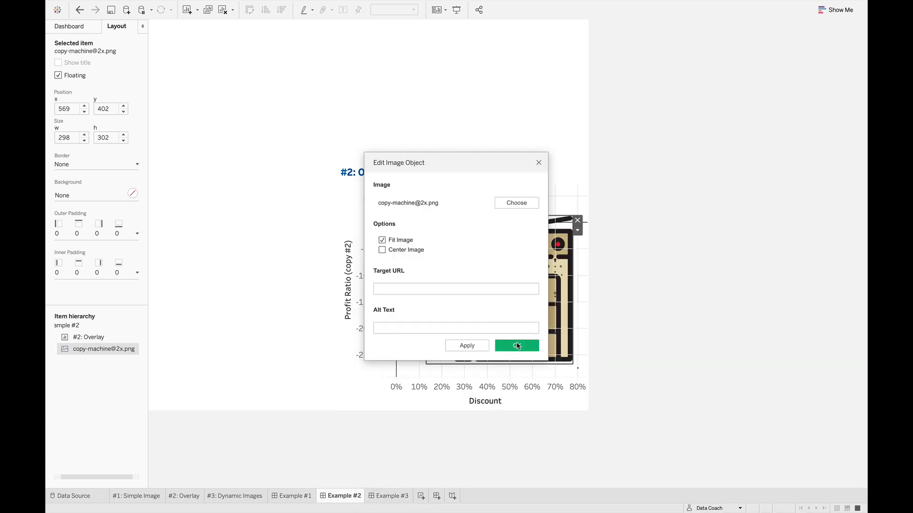
pyautogui.click(600, 327)
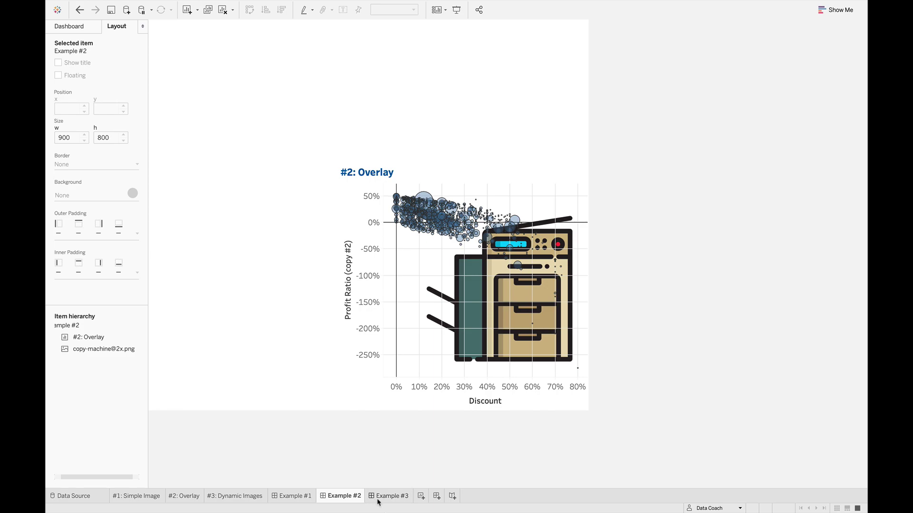
# On the #3: Dynamic Images sheet, search the data fields for "Ca" and remove the Product hierarchy
pyautogui.moveTo(379, 501)
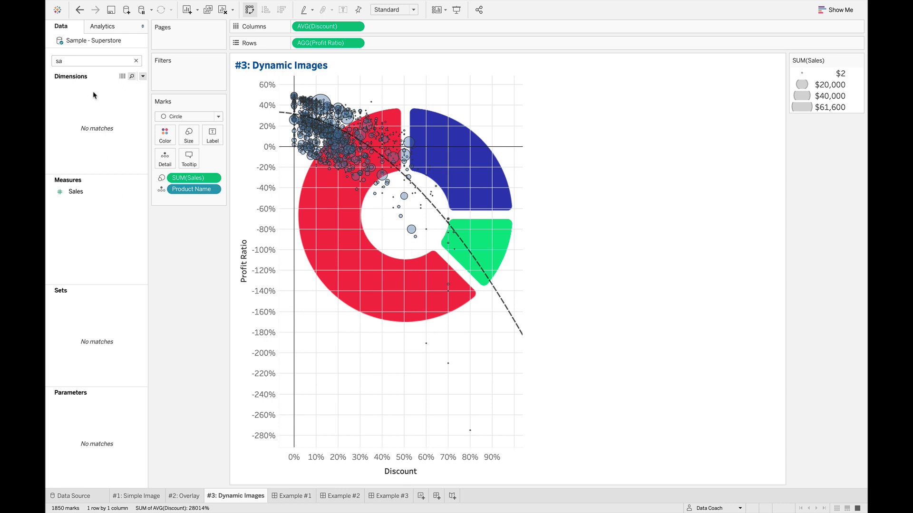
pyautogui.click(75, 61)
pyautogui.press('BackSpace')
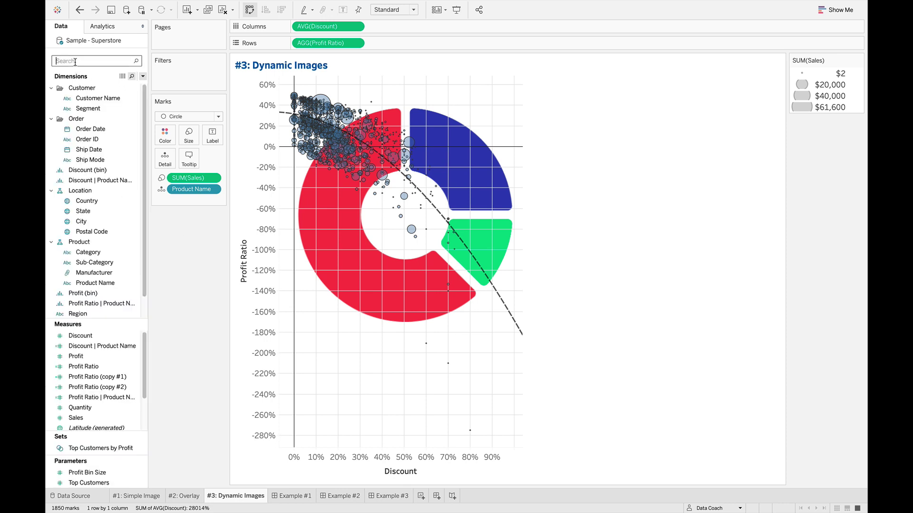
pyautogui.write('Ca')
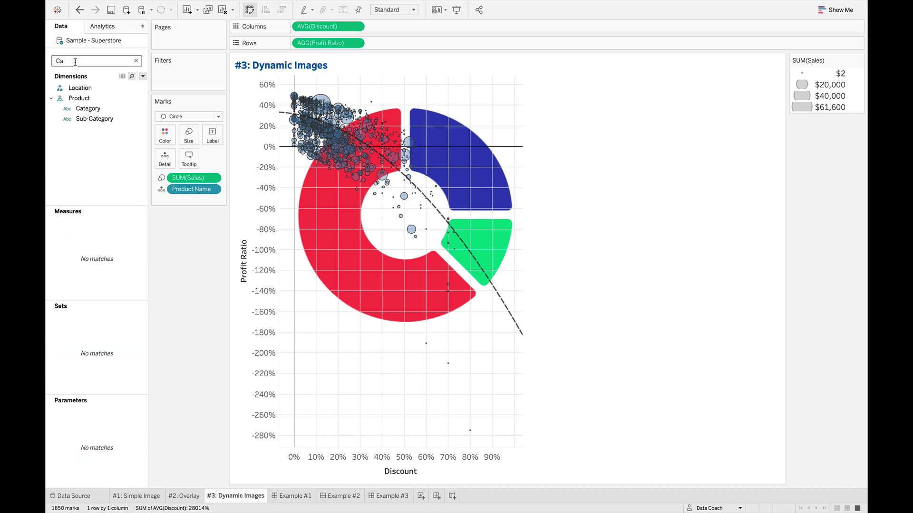
pyautogui.rightClick(84, 99)
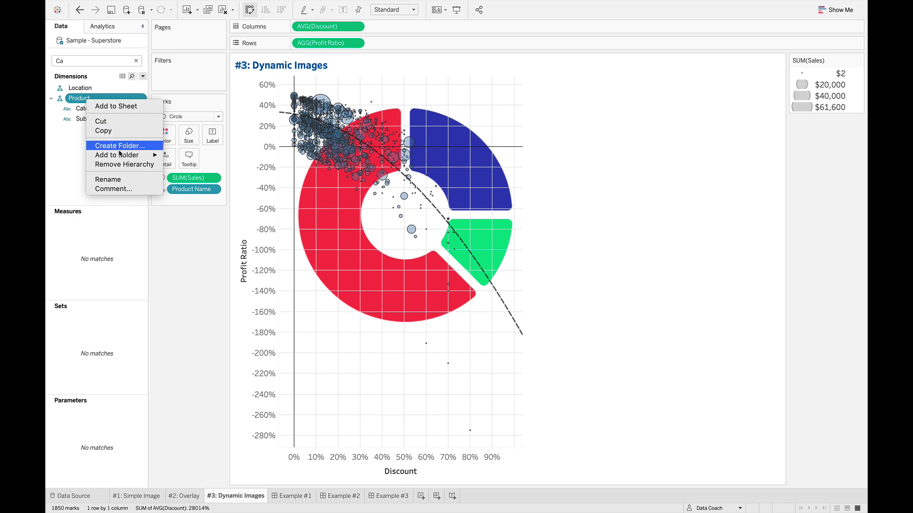
pyautogui.click(127, 164)
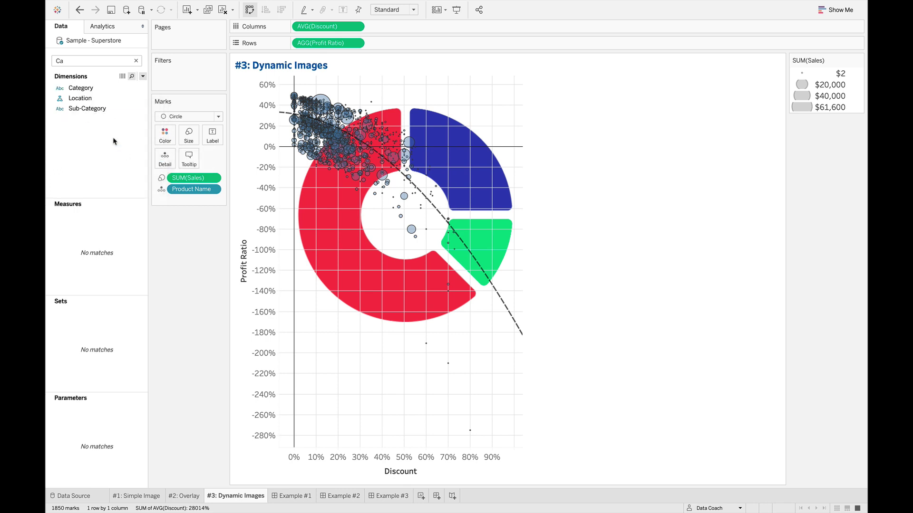
# Split the scatter plot by Category, placing the field ahead of AVG(Discount) on the columns
pyautogui.moveTo(76, 88); pyautogui.dragTo(294, 30)
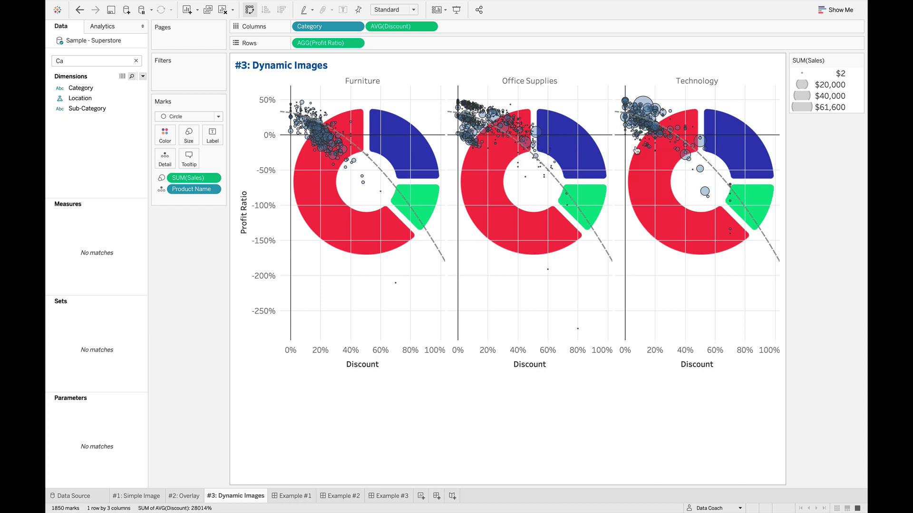
pyautogui.moveTo(681, 161)
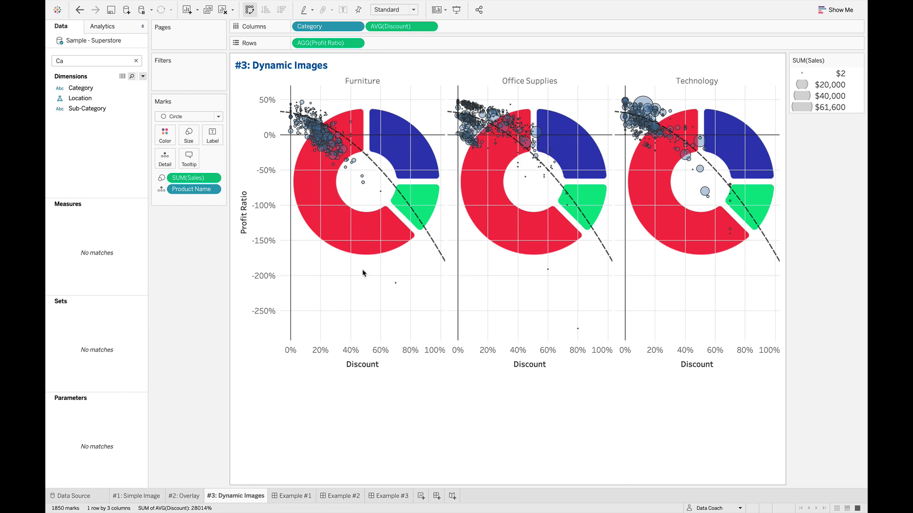
pyautogui.moveTo(241, 4)
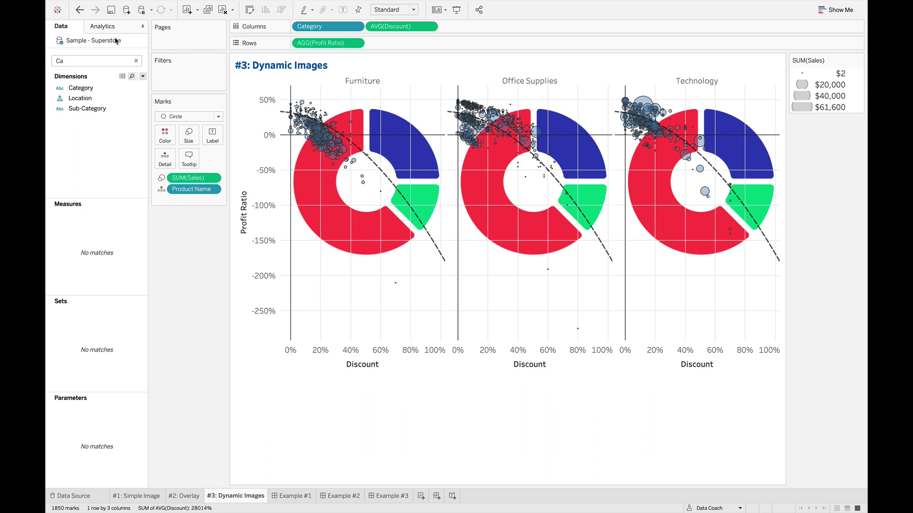
# Search the data fields for "cop" and replace Profit Ratio on the rows with Profit Ratio (copy #2)
pyautogui.click(105, 61)
pyautogui.write('cop')
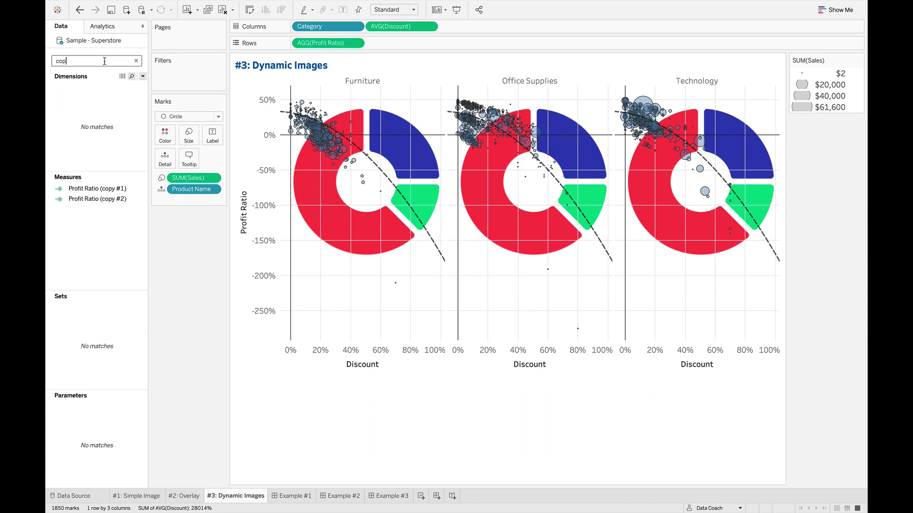
pyautogui.click(98, 199)
pyautogui.moveTo(98, 198); pyautogui.dragTo(336, 46)
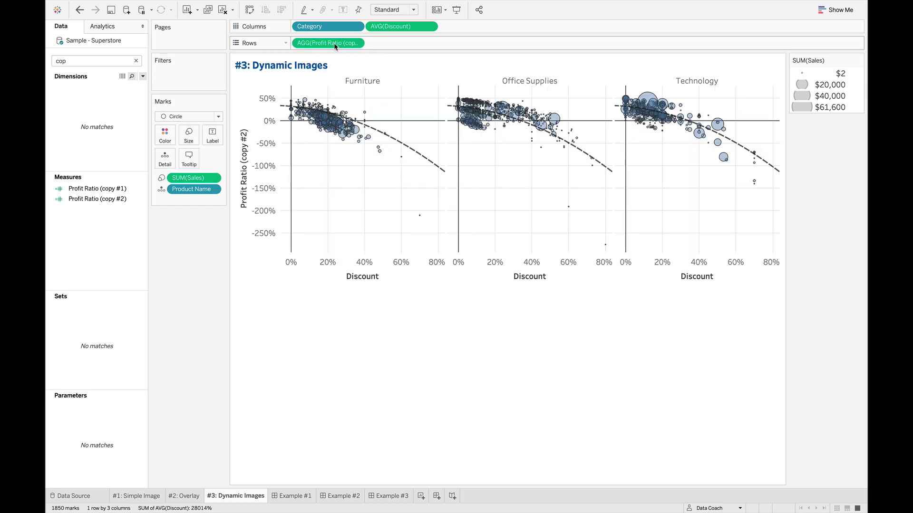
# Add a new background image to the Sample - Superstore source using workplace.png from Downloads
pyautogui.moveTo(340, 3)
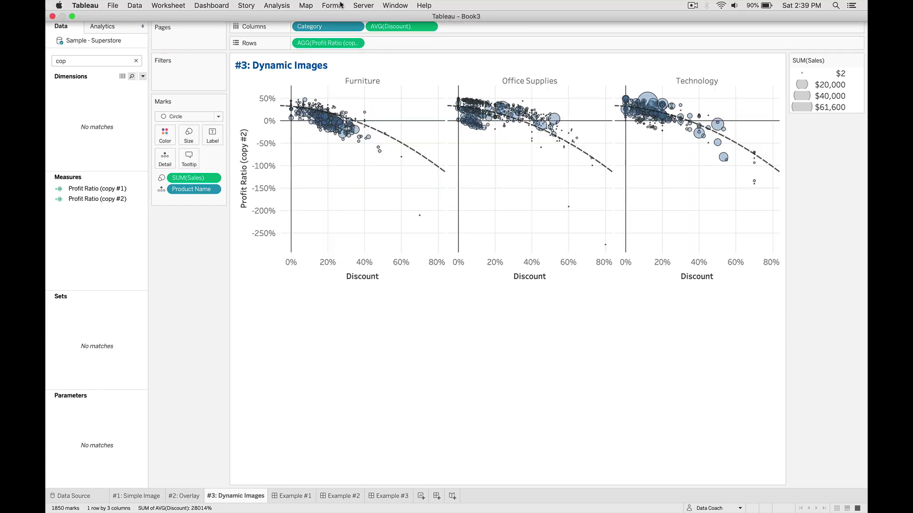
pyautogui.click(310, 5)
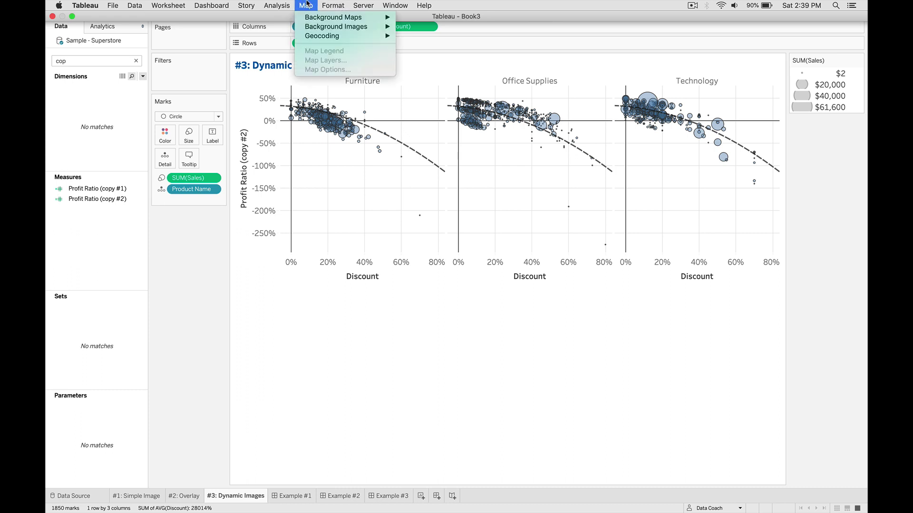
pyautogui.moveTo(352, 27)
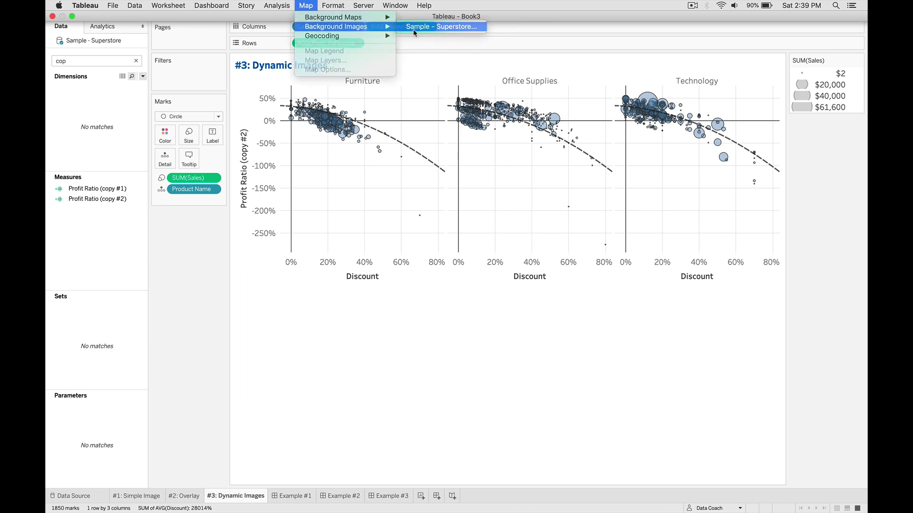
pyautogui.click(413, 29)
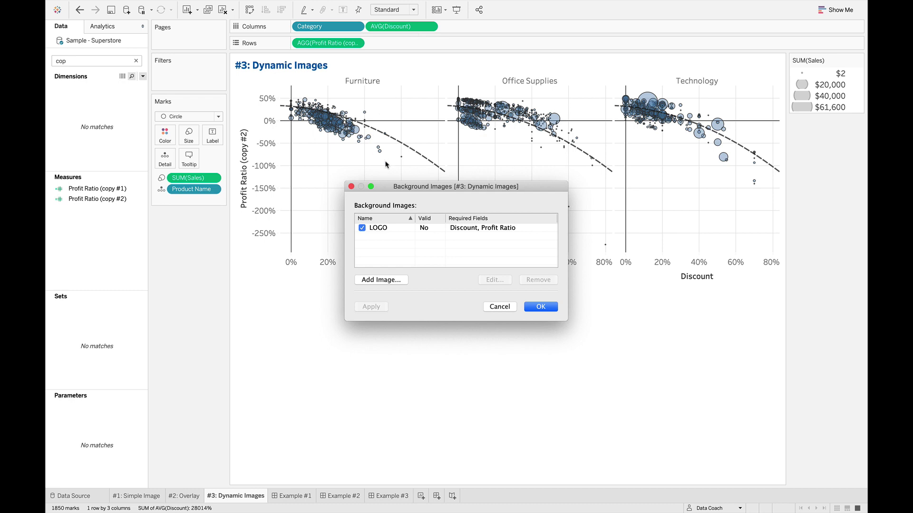
pyautogui.click(380, 280)
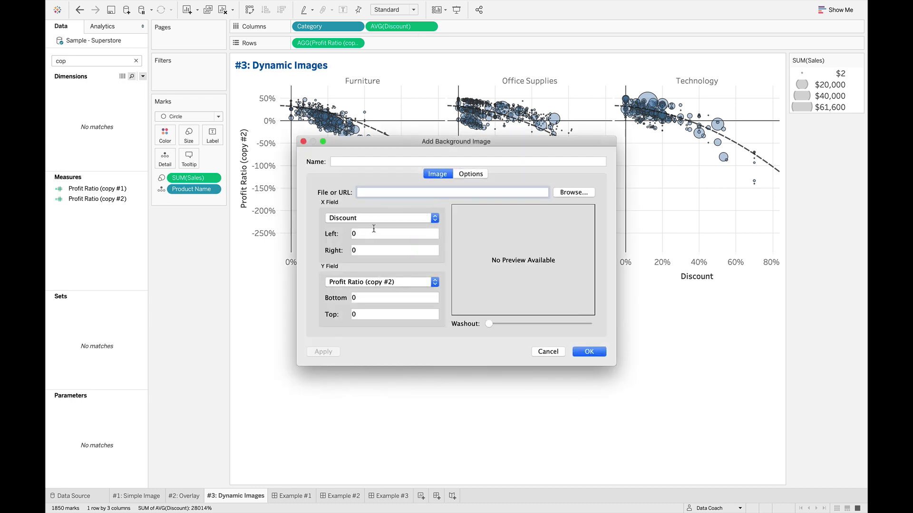
pyautogui.click(583, 192)
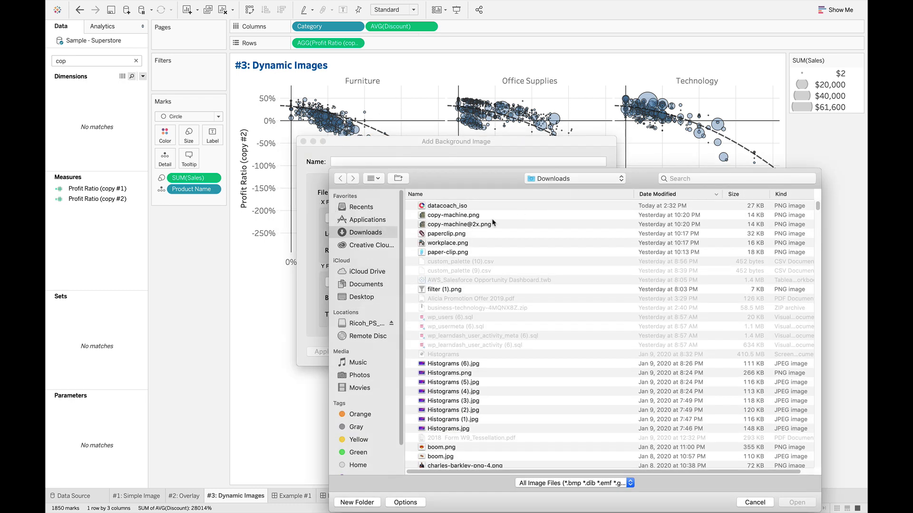
pyautogui.click(451, 244)
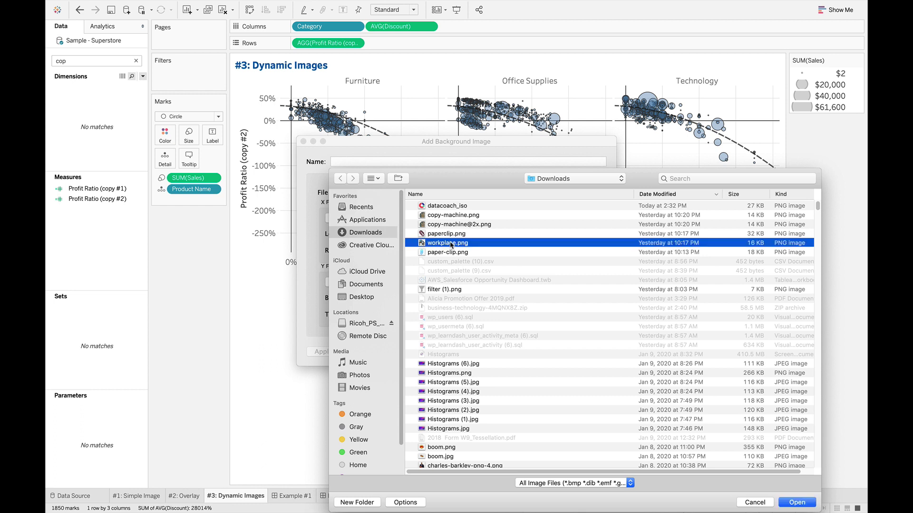
pyautogui.click(798, 503)
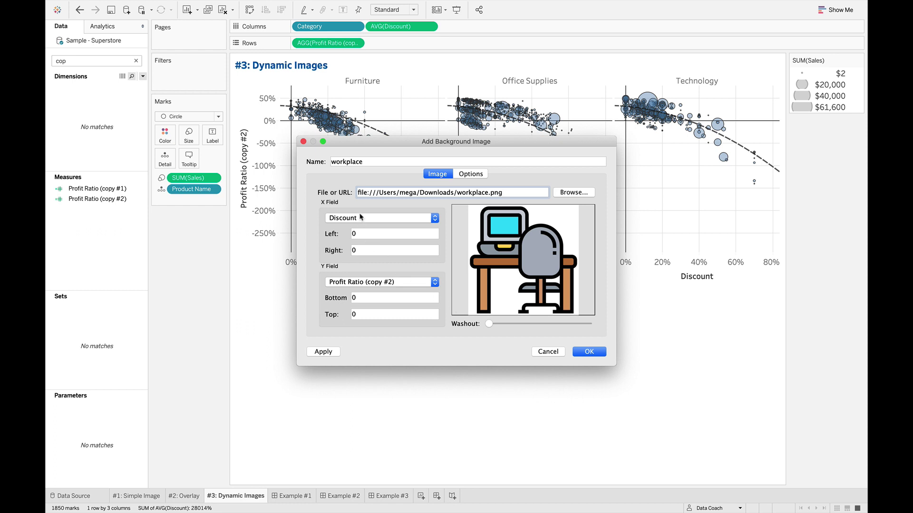
# Position the workplace image from 0.2 to 0.8 on Discount and from -1.7 to 0.4 on Profit Ratio (copy #2), and apply it
pyautogui.click(378, 233)
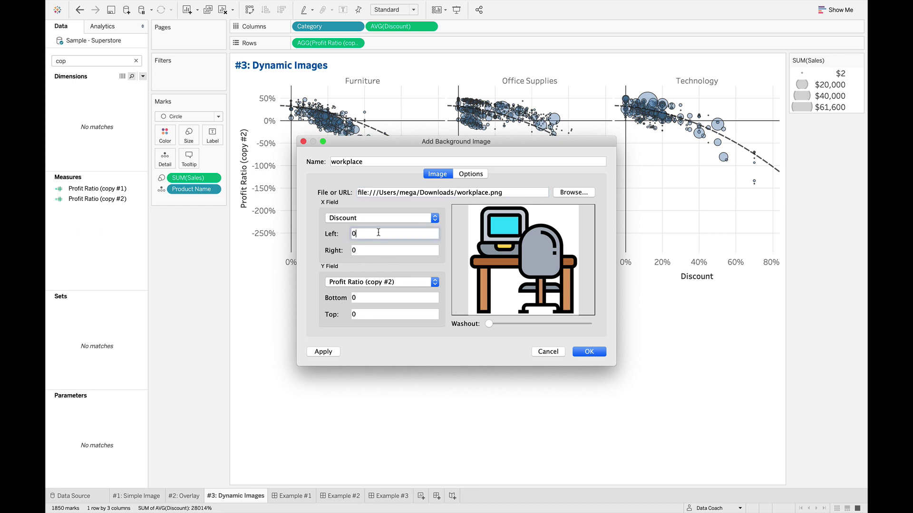
pyautogui.press('BackSpace')
pyautogui.write('.2')
pyautogui.press('Tab')
pyautogui.write('.8')
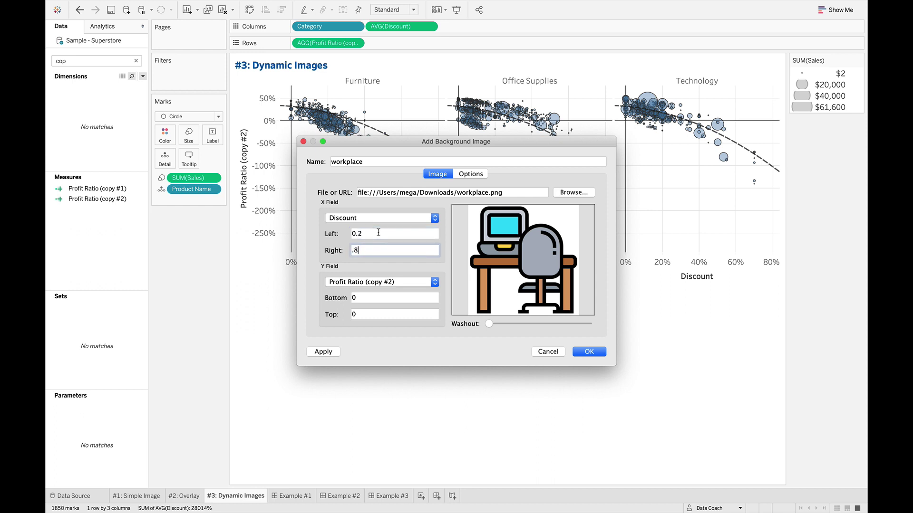
pyautogui.press('Tab')
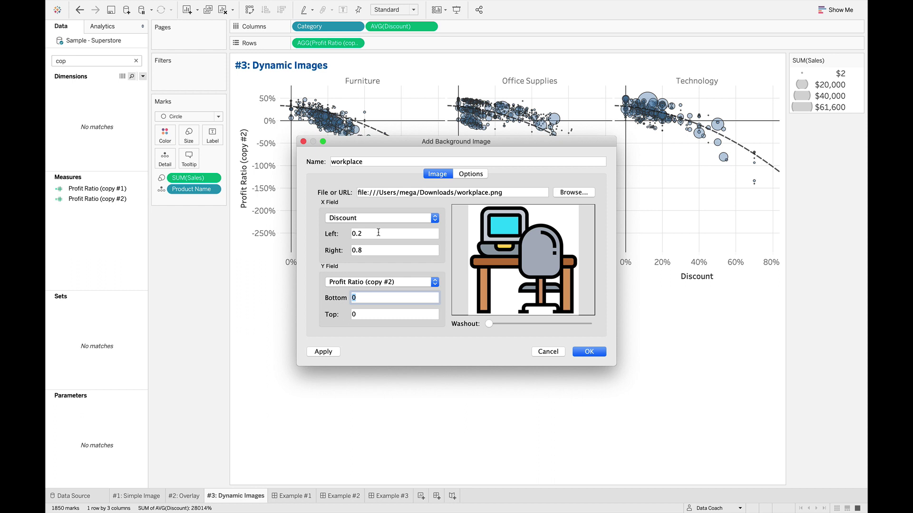
pyautogui.write('.')
pyautogui.write('1.7')
pyautogui.press('Tab')
pyautogui.write('.4')
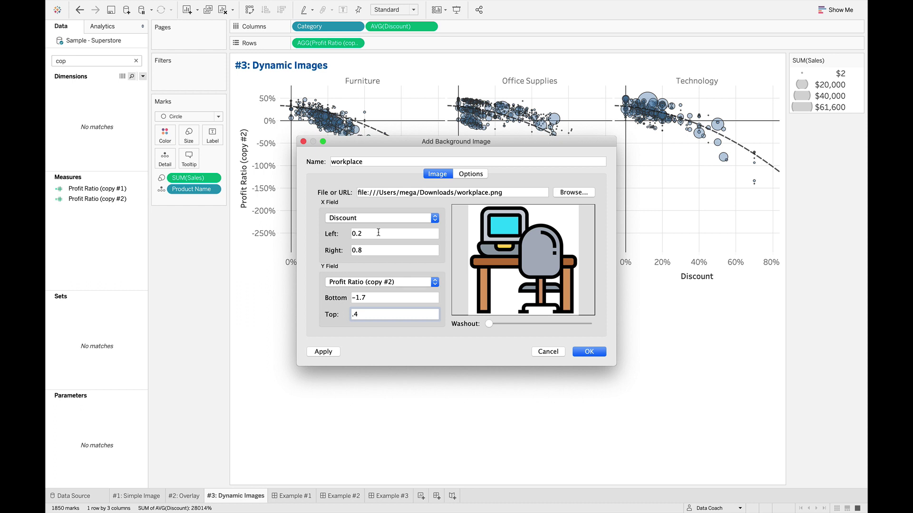
pyautogui.press('Tab')
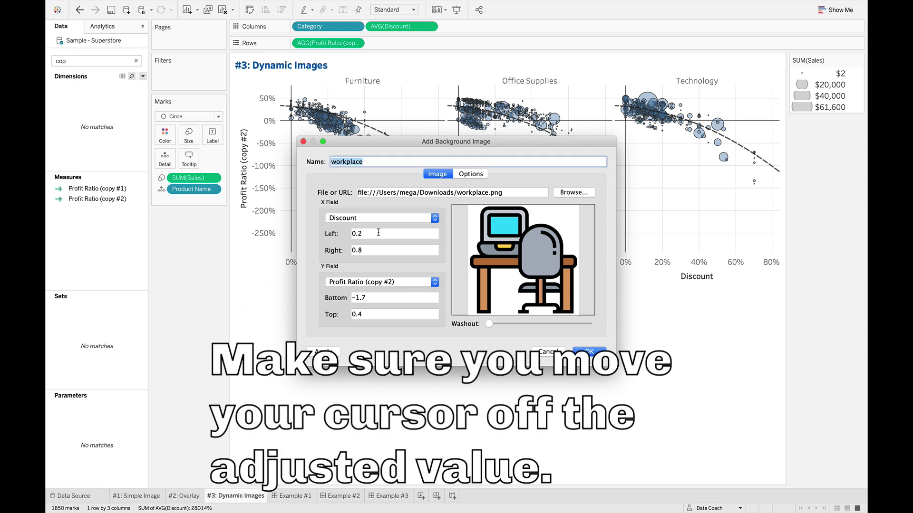
pyautogui.click(333, 351)
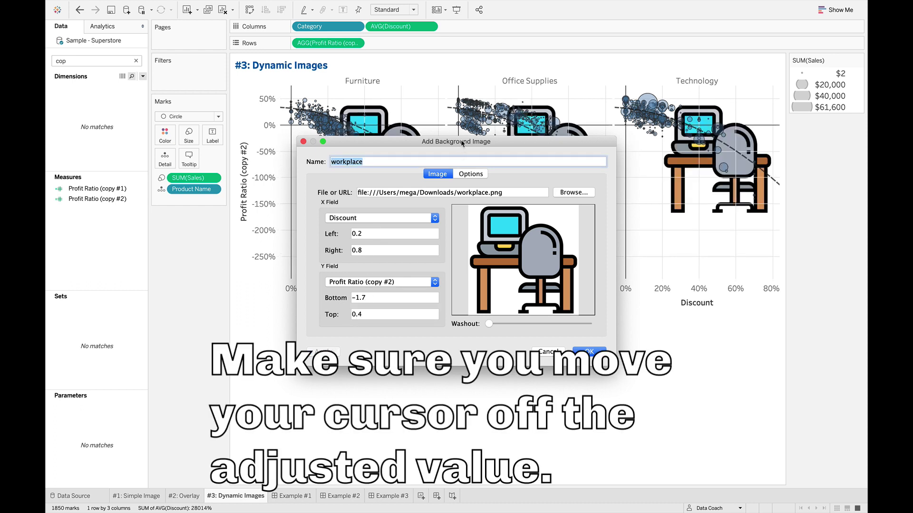
# Restrict the workplace image to show only when Category is Furniture, and accept the image settings
pyautogui.moveTo(462, 144); pyautogui.dragTo(433, 208)
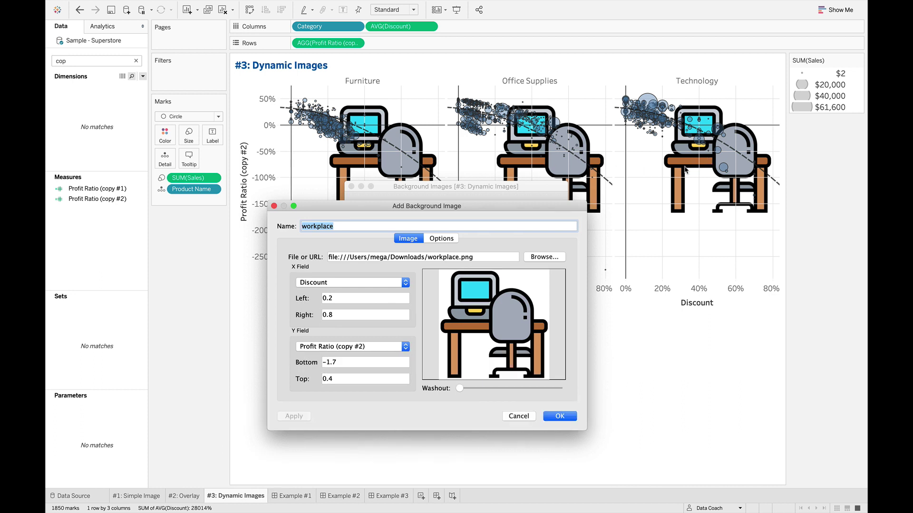
pyautogui.click(446, 239)
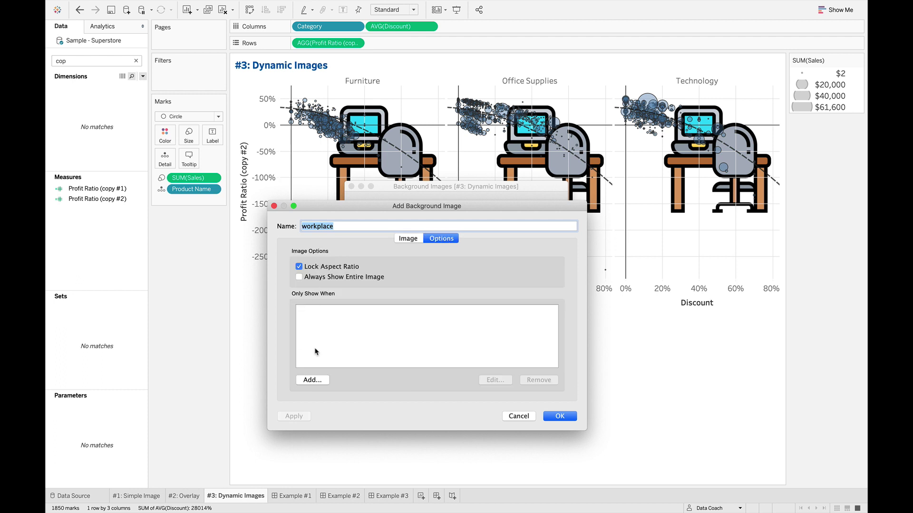
pyautogui.click(312, 380)
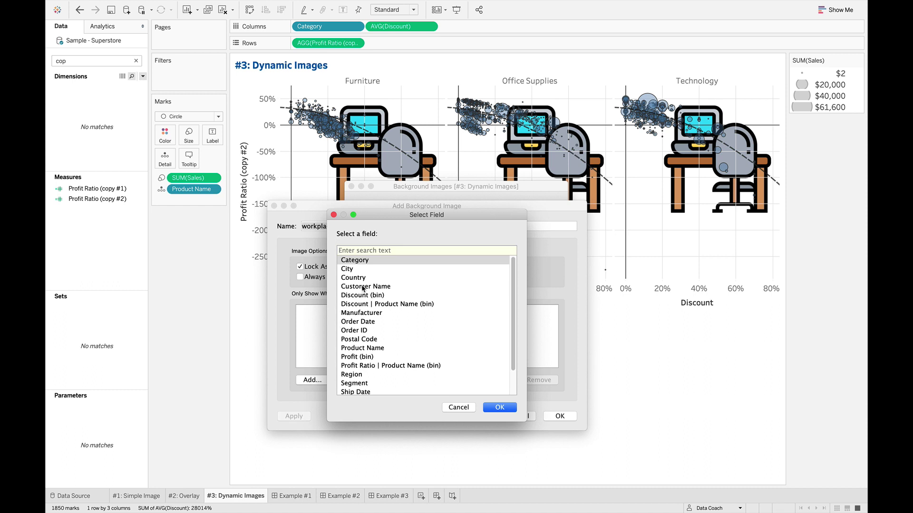
pyautogui.click(358, 261)
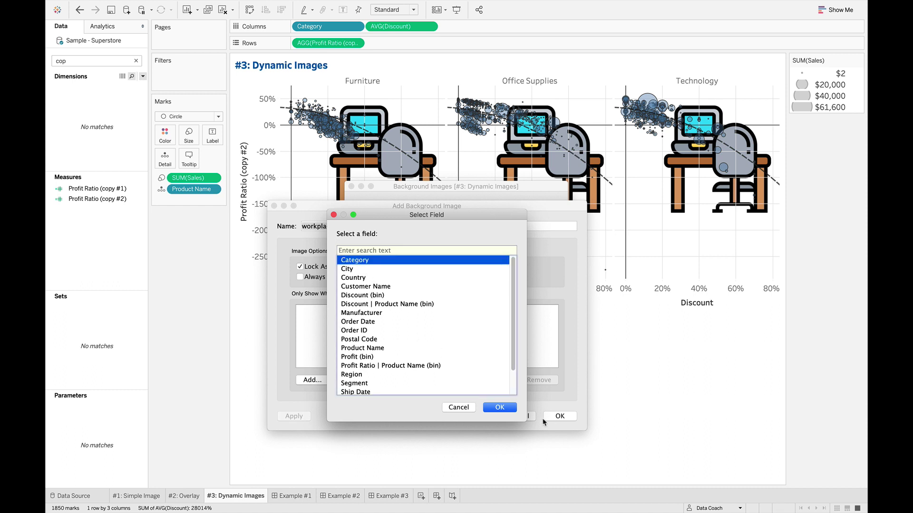
pyautogui.click(497, 405)
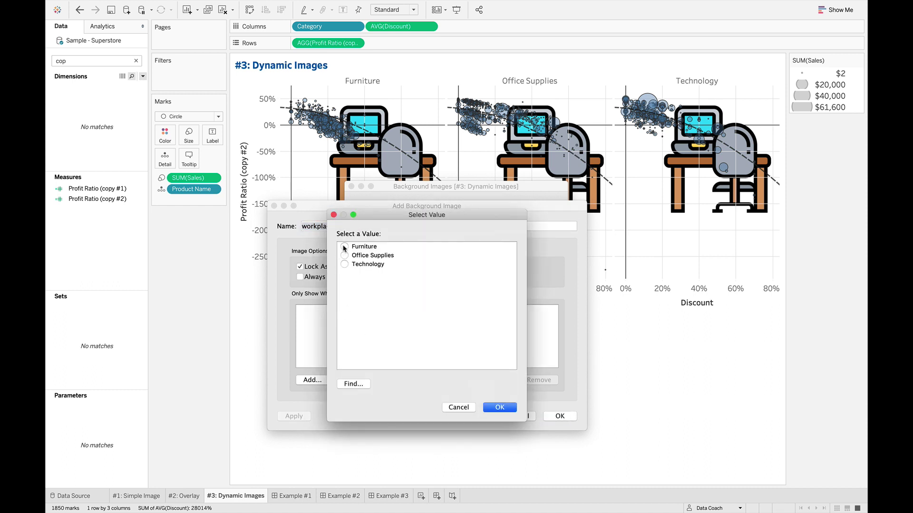
pyautogui.click(345, 246)
pyautogui.click(499, 408)
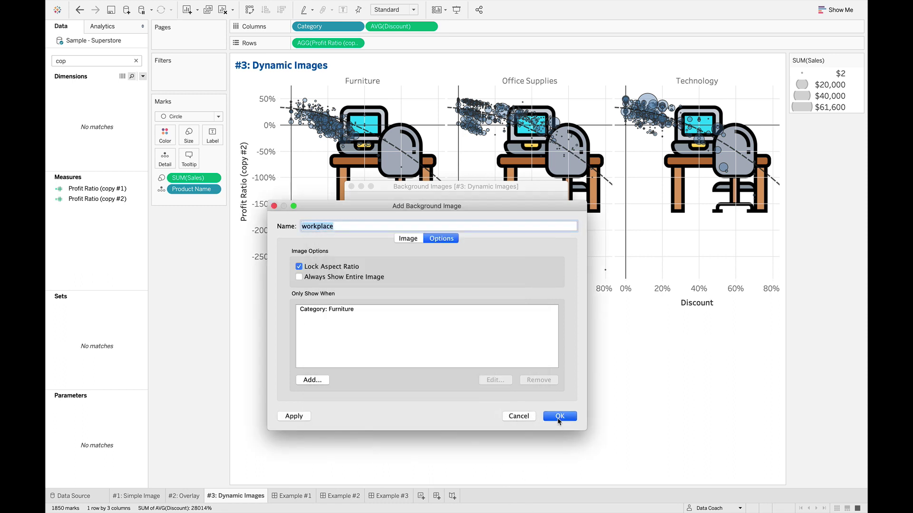
pyautogui.click(559, 417)
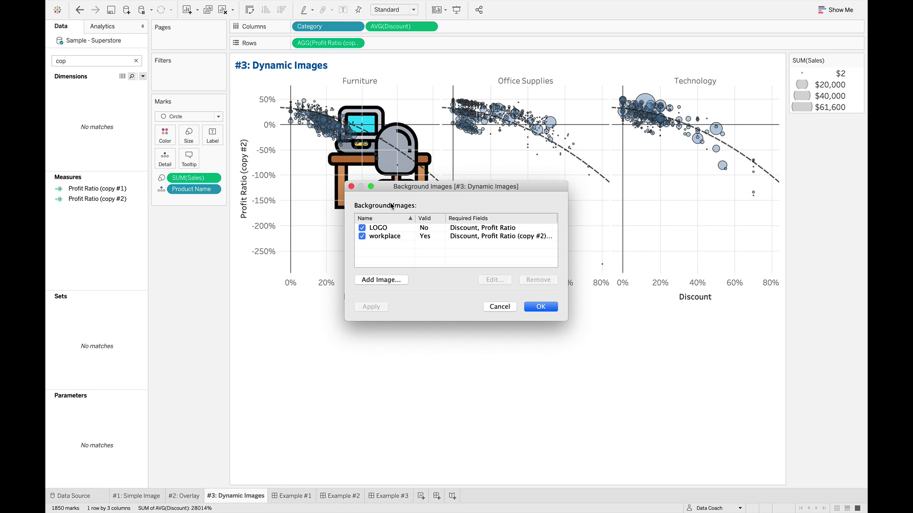
# Add another background image using paperclip.png from Downloads
pyautogui.click(375, 280)
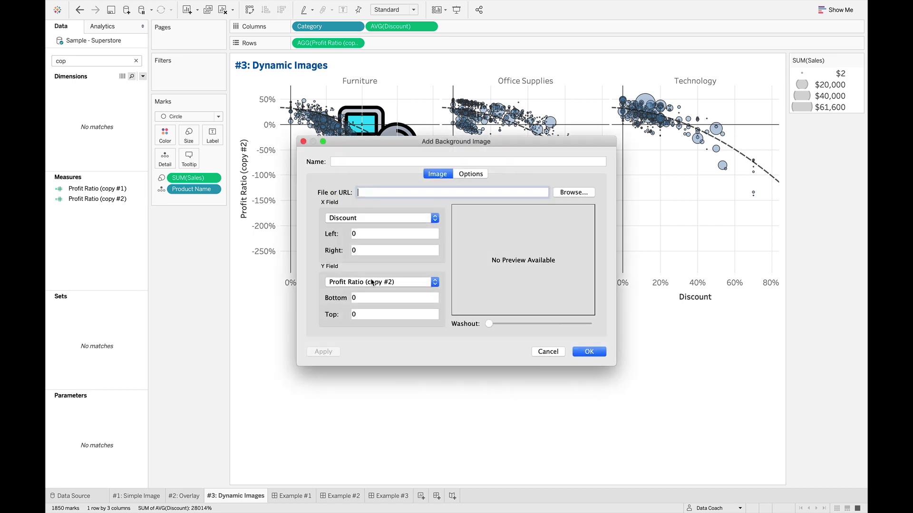
pyautogui.click(575, 192)
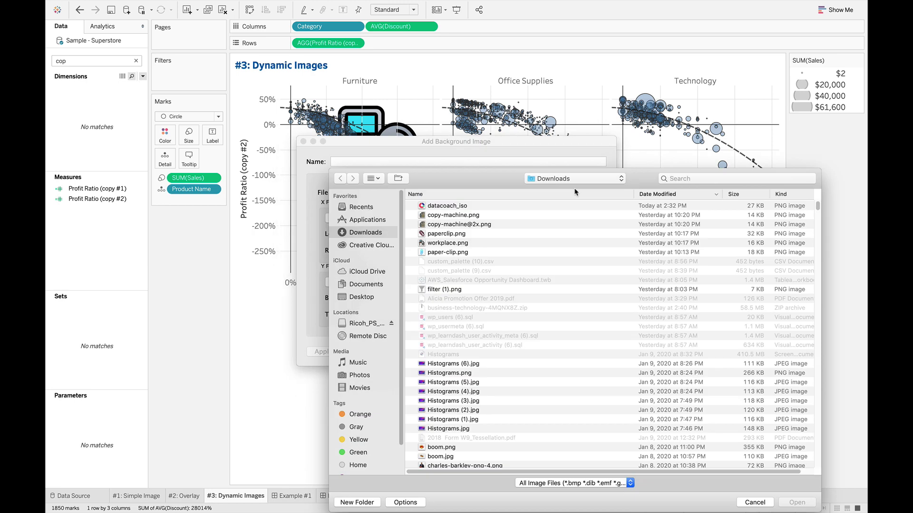
pyautogui.click(456, 242)
pyautogui.click(456, 233)
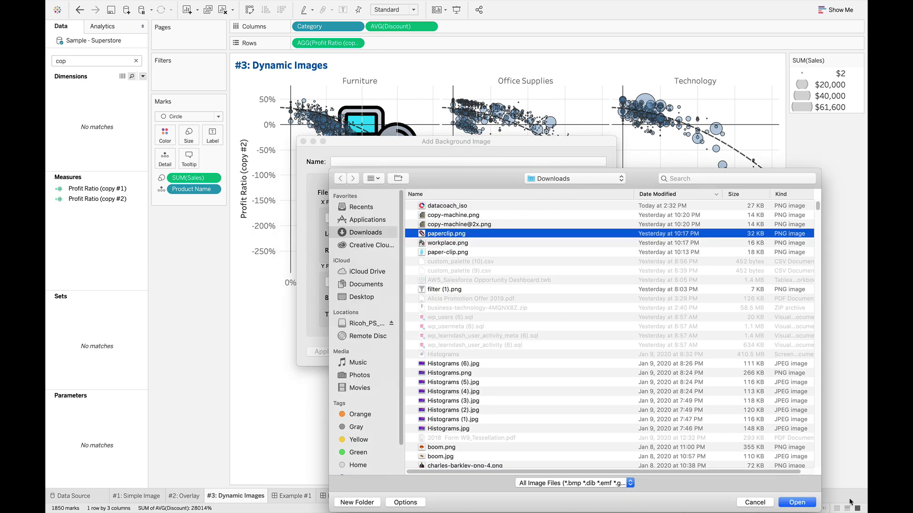
pyautogui.click(801, 502)
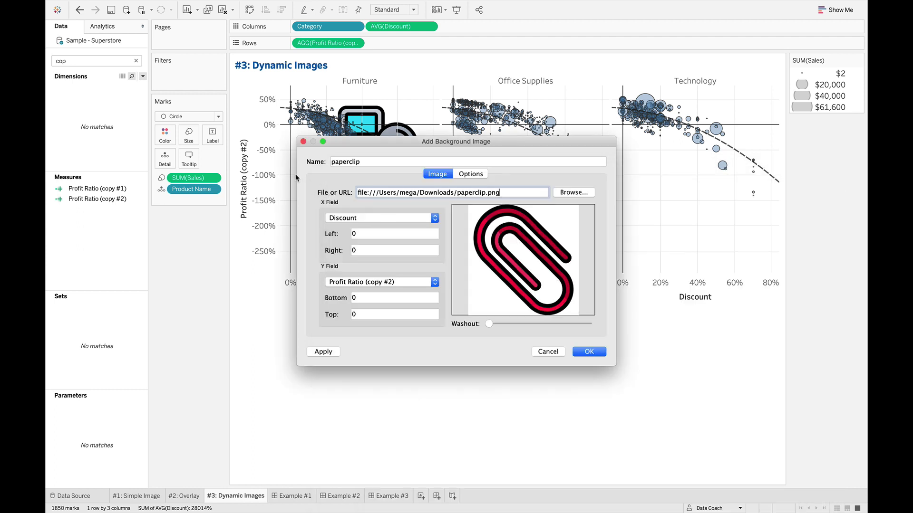
# Position the paperclip image from 0.2 to 0.8 on Discount and from -1.7 to 0.4 on Profit Ratio (copy #2)
pyautogui.doubleClick(359, 235)
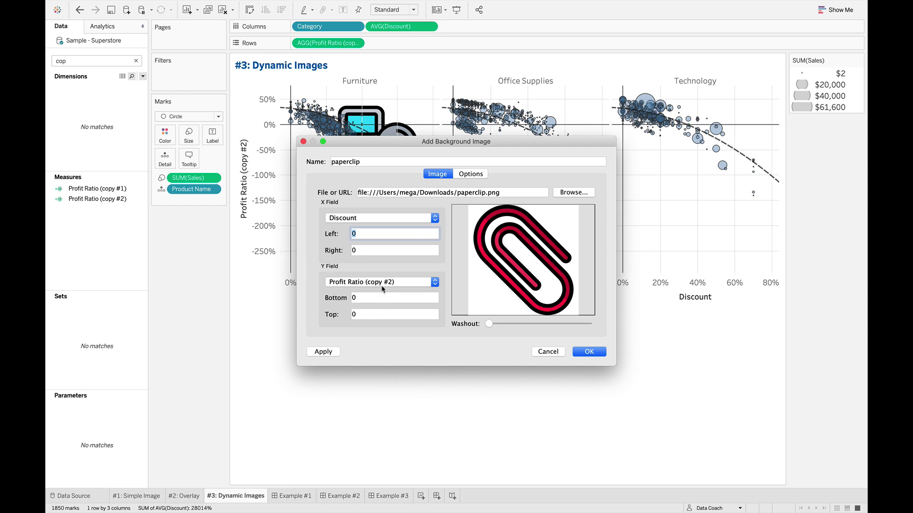
pyautogui.write('0.2')
pyautogui.press('Tab')
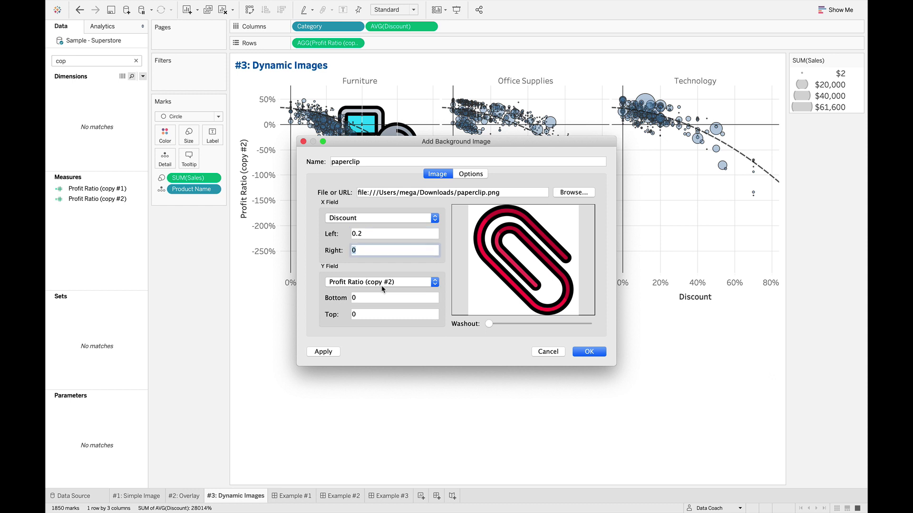
pyautogui.write('.8')
pyautogui.press('Tab')
pyautogui.write('-')
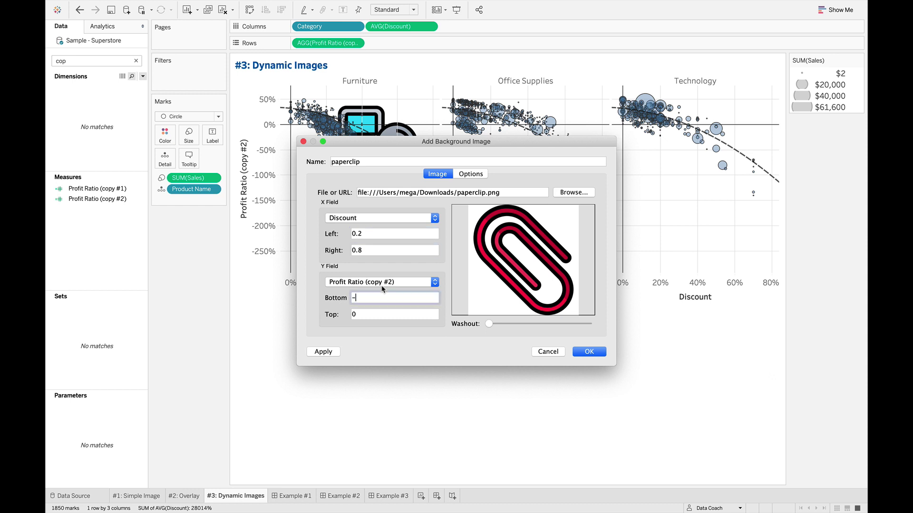
pyautogui.write('1.7')
pyautogui.press('Tab')
pyautogui.write('.')
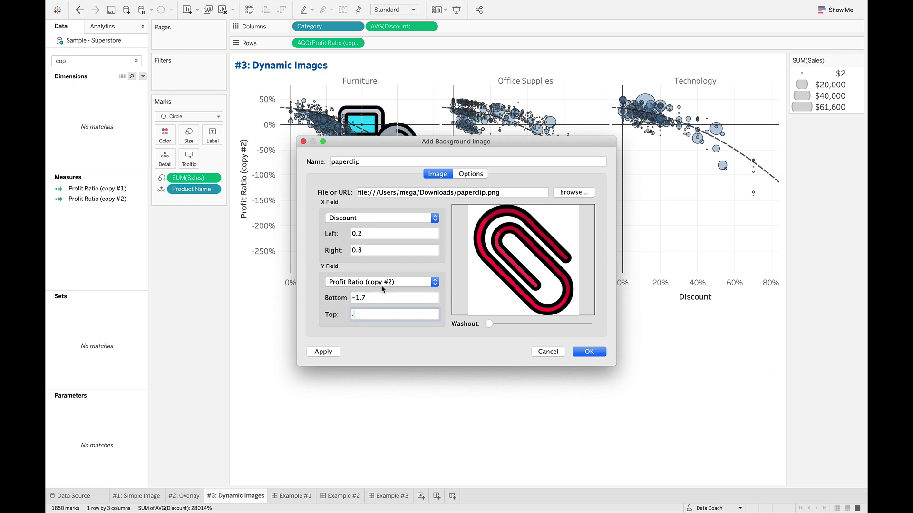
pyautogui.write('34')
pyautogui.press('Tab')
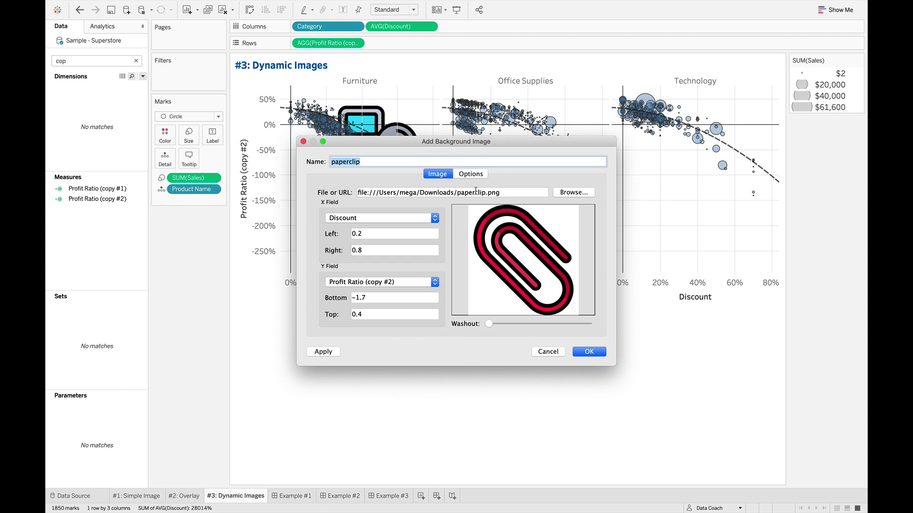
# Apply the paperclip image, restrict it to show only when Category is Office Supplies, and accept the image settings
pyautogui.click(327, 353)
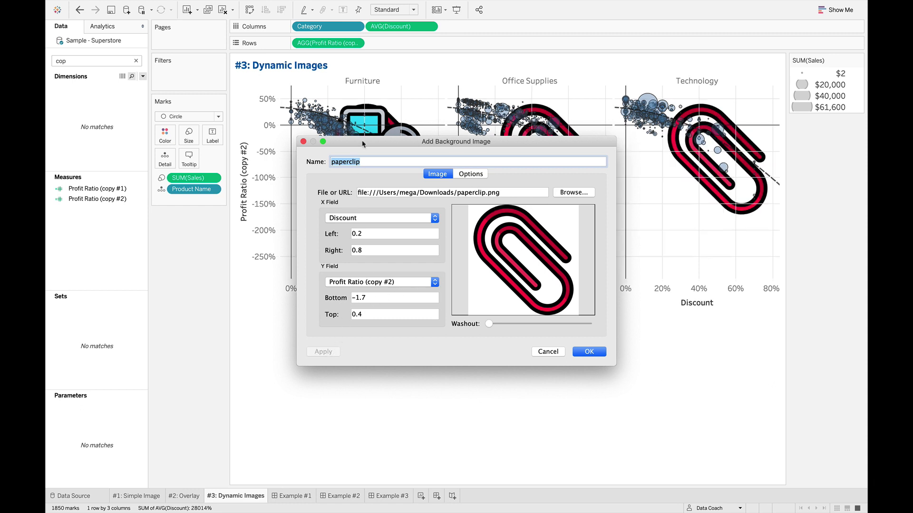
pyautogui.moveTo(372, 147); pyautogui.dragTo(391, 251)
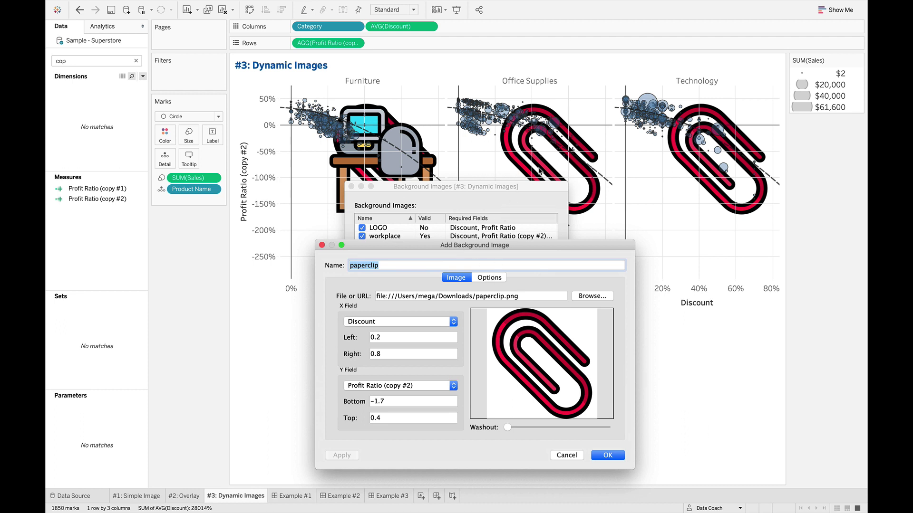
pyautogui.click(484, 278)
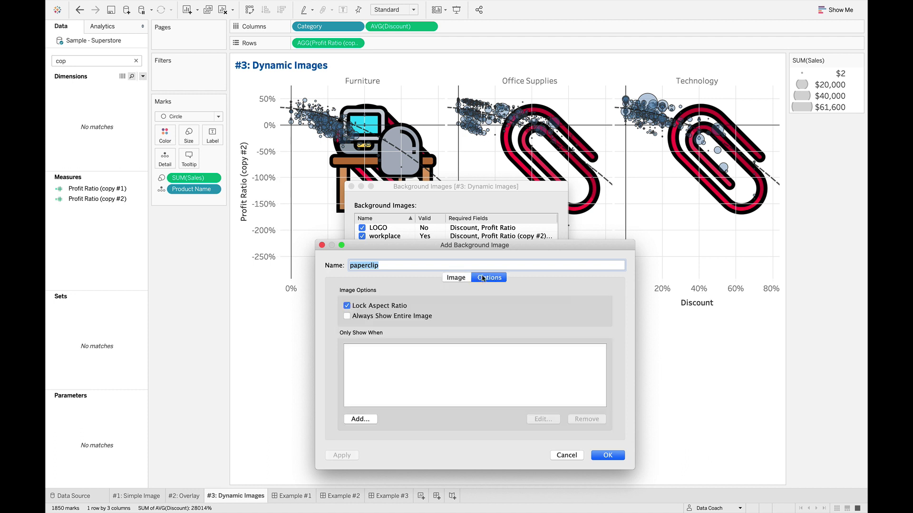
pyautogui.click(369, 419)
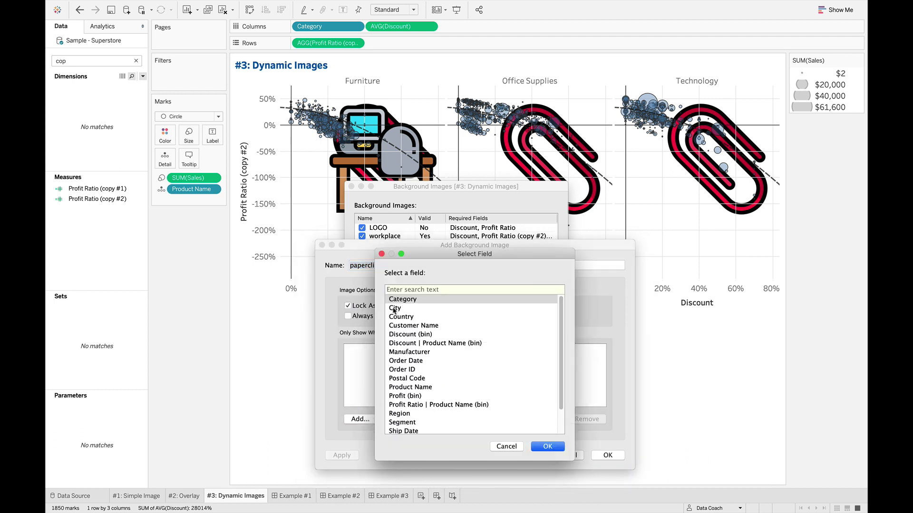
pyautogui.click(551, 448)
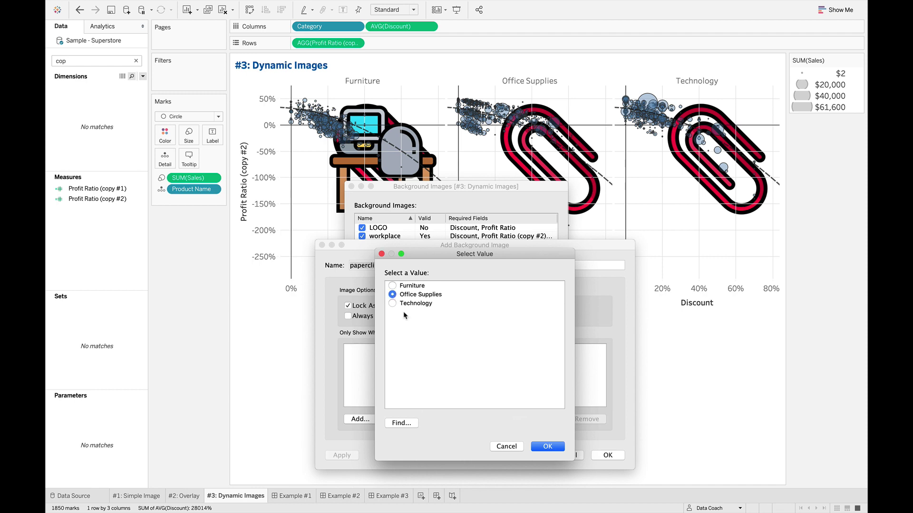
pyautogui.click(547, 447)
pyautogui.click(607, 456)
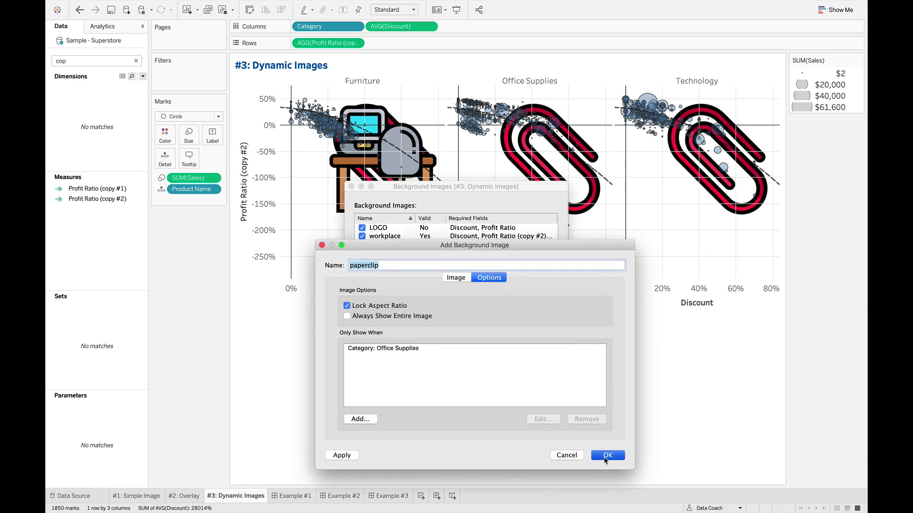
# Add another background image using copy-machine.png from Downloads
pyautogui.click(380, 280)
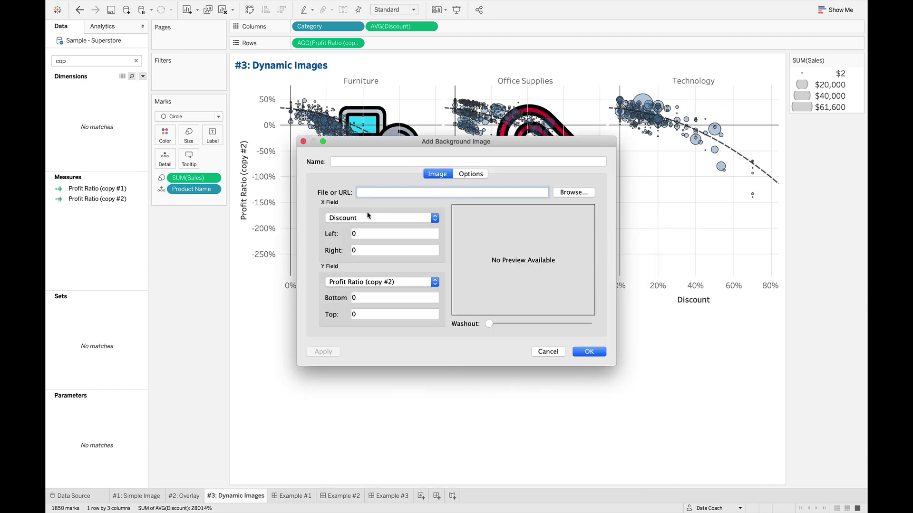
pyautogui.click(565, 196)
pyautogui.click(447, 215)
pyautogui.click(804, 502)
# Position the copy-machine image from 0.2 to 0.8 on Discount and from -1.7 to 0.4 on Profit Ratio (copy #2), and apply it
pyautogui.click(354, 233)
pyautogui.write('0.2')
pyautogui.press('Tab')
pyautogui.write('0.8')
pyautogui.press('Tab')
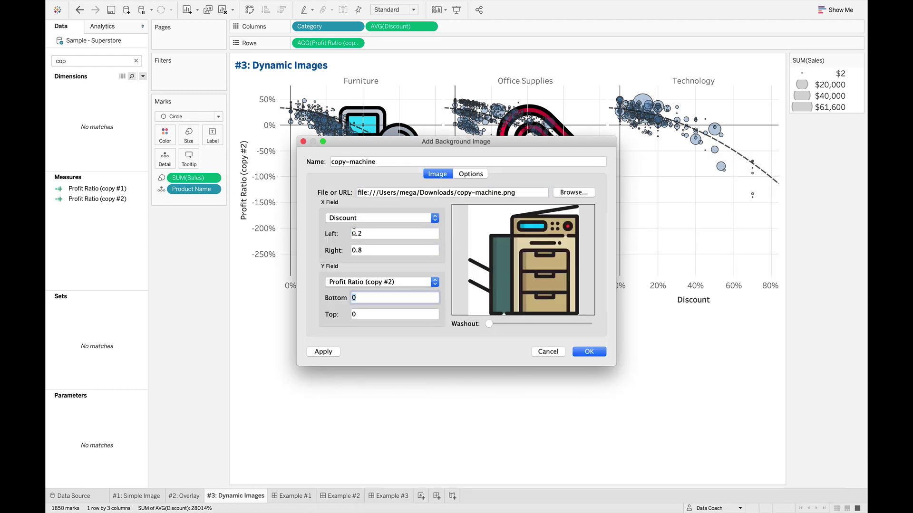
pyautogui.write('-1.7')
pyautogui.press('Tab')
pyautogui.write('0.4')
pyautogui.click(323, 351)
# Restrict the copy-machine image to show only when Category is Technology, and accept the image settings and the background image list
pyautogui.click(471, 174)
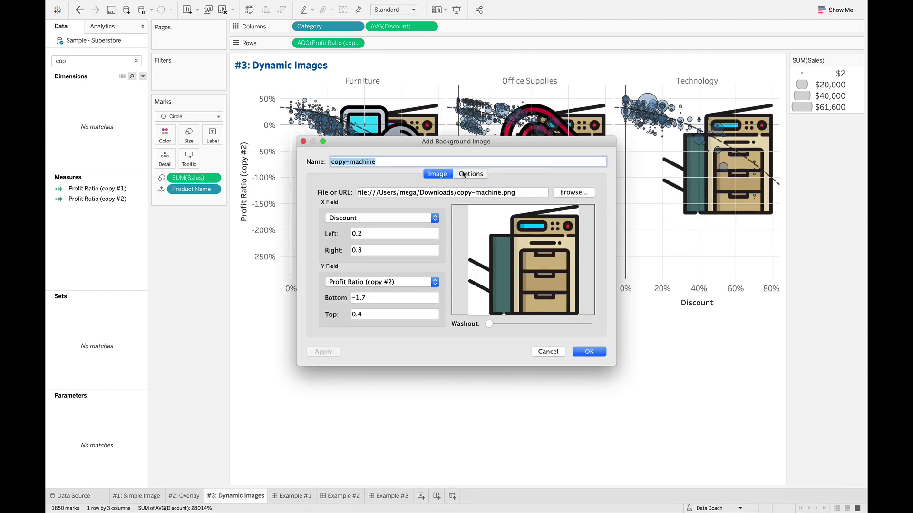
pyautogui.click(341, 315)
pyautogui.click(526, 344)
pyautogui.click(526, 346)
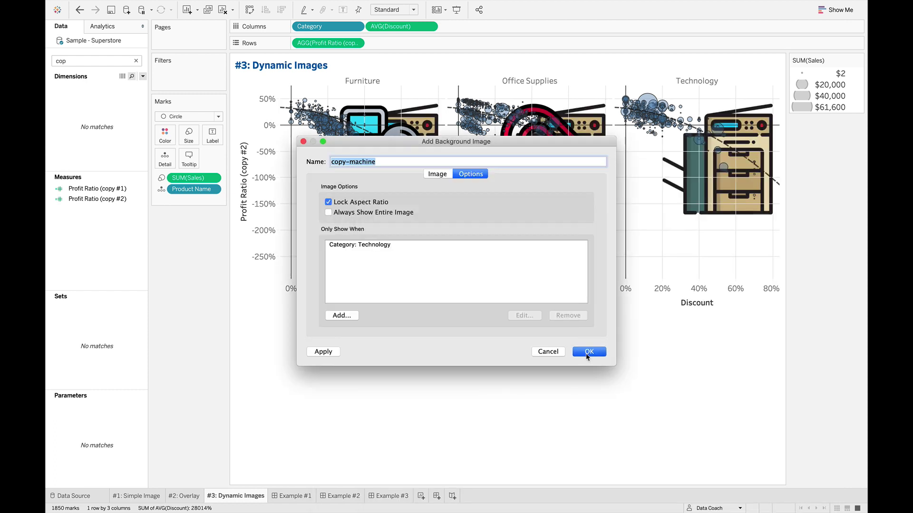
pyautogui.click(589, 351)
pyautogui.click(541, 308)
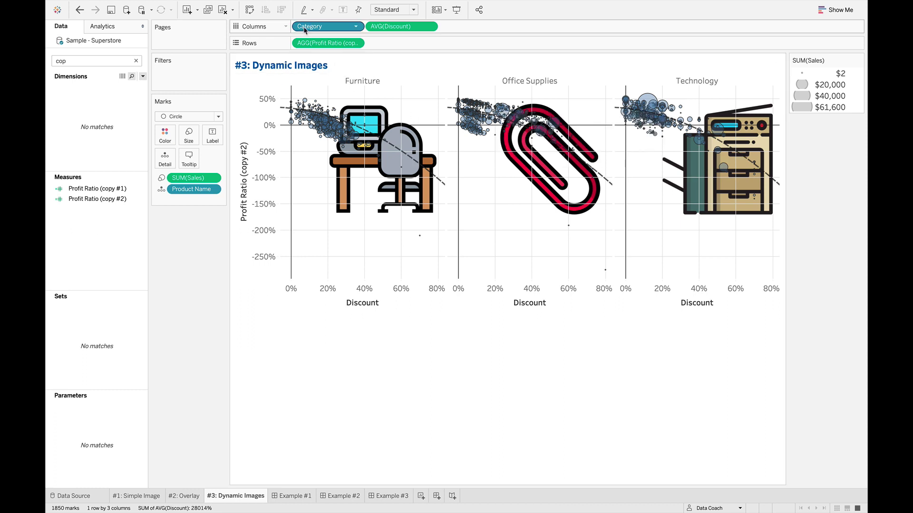
# Try the scatter plot without Category on Columns, and undo the removal
pyautogui.moveTo(304, 29); pyautogui.dragTo(190, 386)
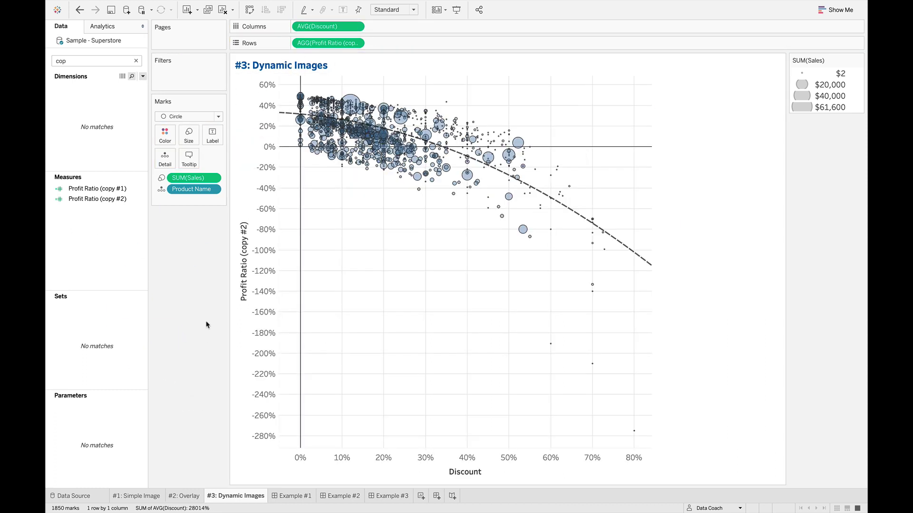
pyautogui.moveTo(432, 180)
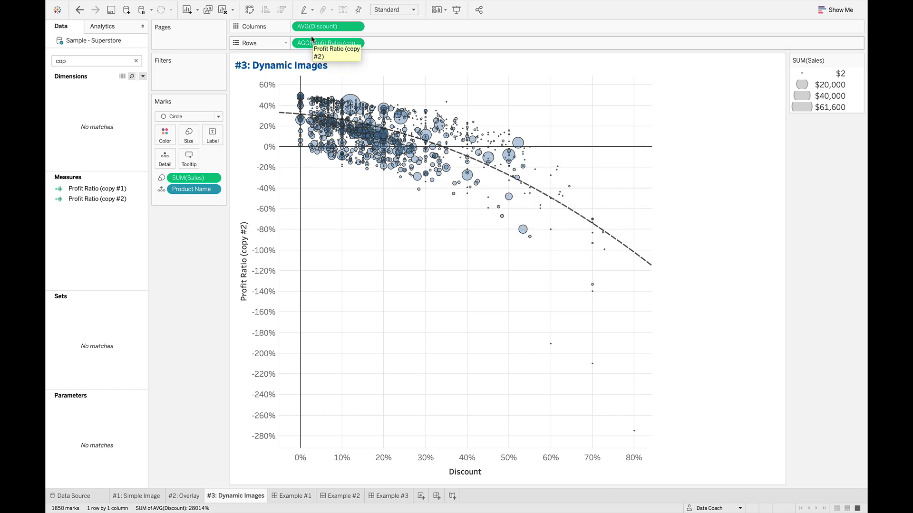
pyautogui.hotkey('ctrl', 'y')
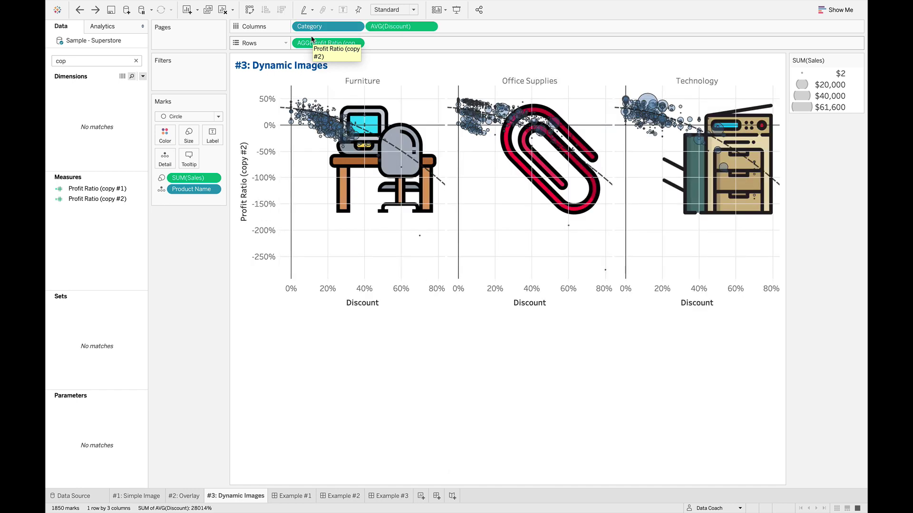
# Place the #3: Dynamic Images sheet on the Example #3 dashboard and delete the container holding its Sales legend
pyautogui.click(401, 495)
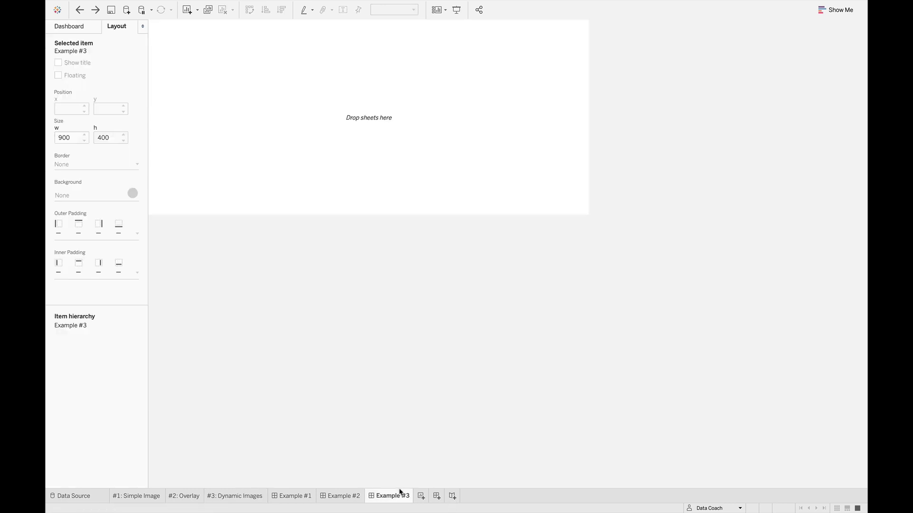
pyautogui.click(70, 29)
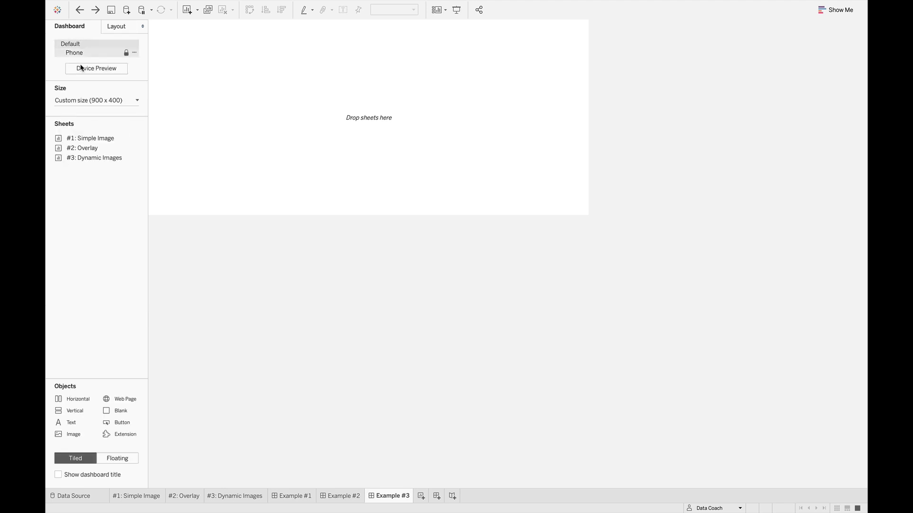
pyautogui.moveTo(81, 149)
pyautogui.moveTo(82, 158); pyautogui.dragTo(264, 115)
pyautogui.click(517, 134)
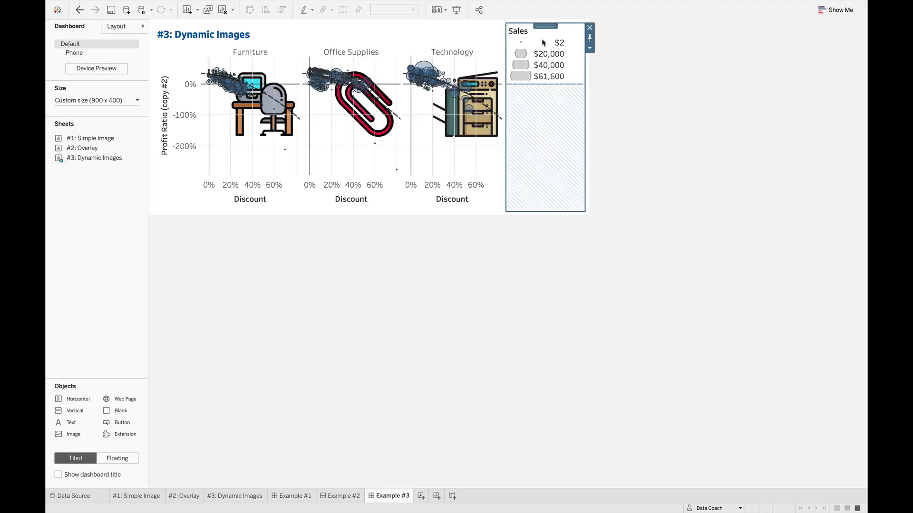
pyautogui.click(590, 27)
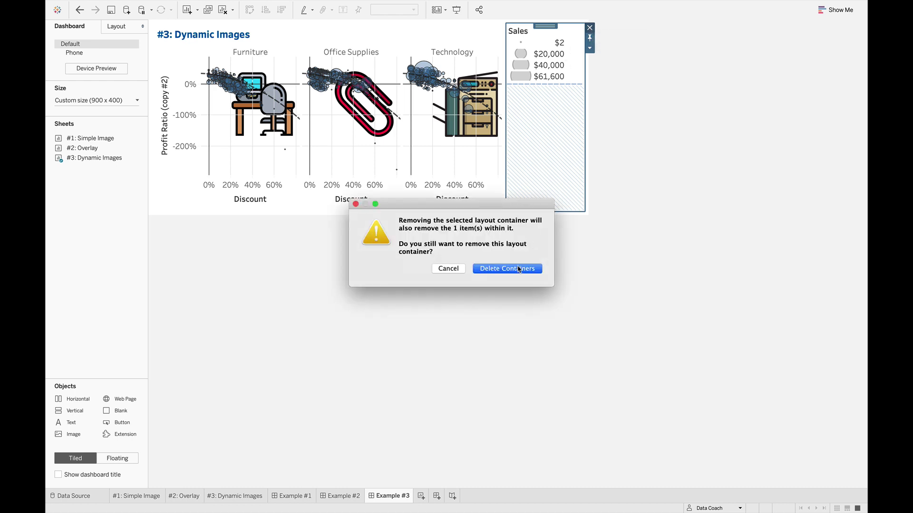
pyautogui.click(519, 267)
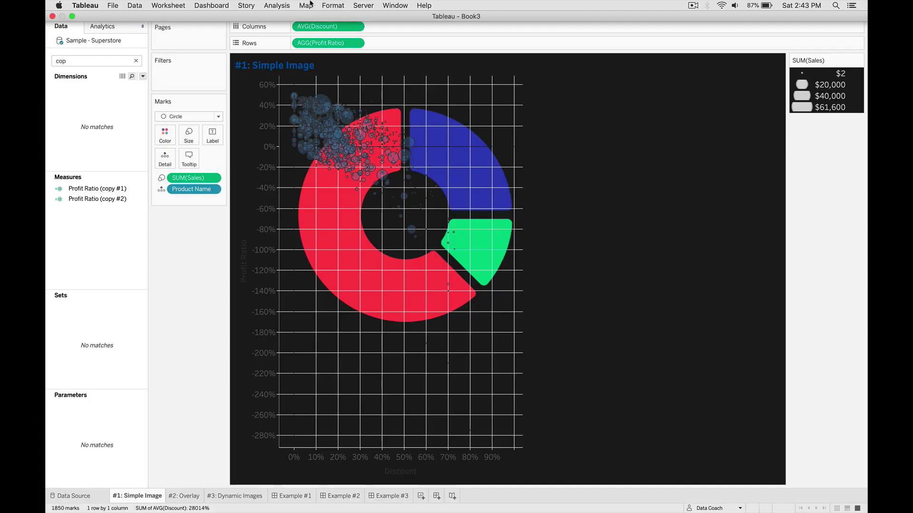
# Review the Sample - Superstore background images from the #1: Simple Image sheet, including the copy-machine image's settings, and accept them unedited
pyautogui.click(306, 5)
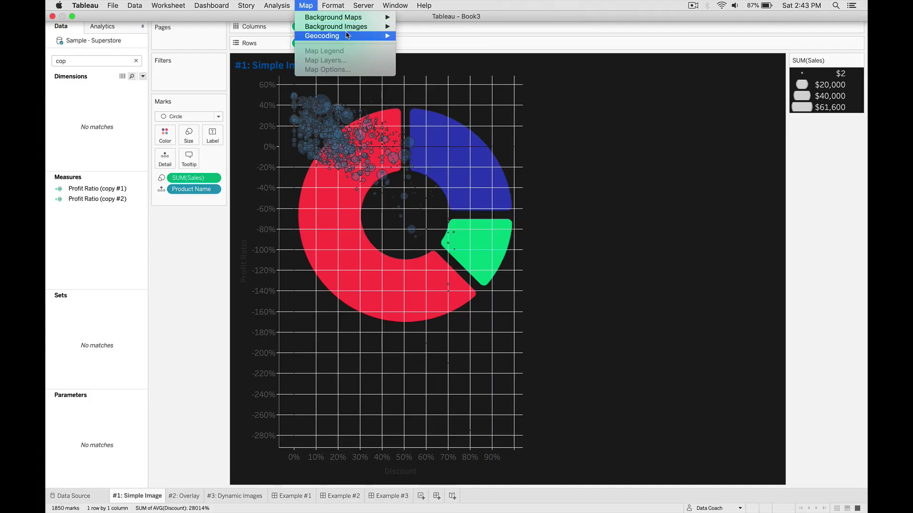
pyautogui.moveTo(352, 30)
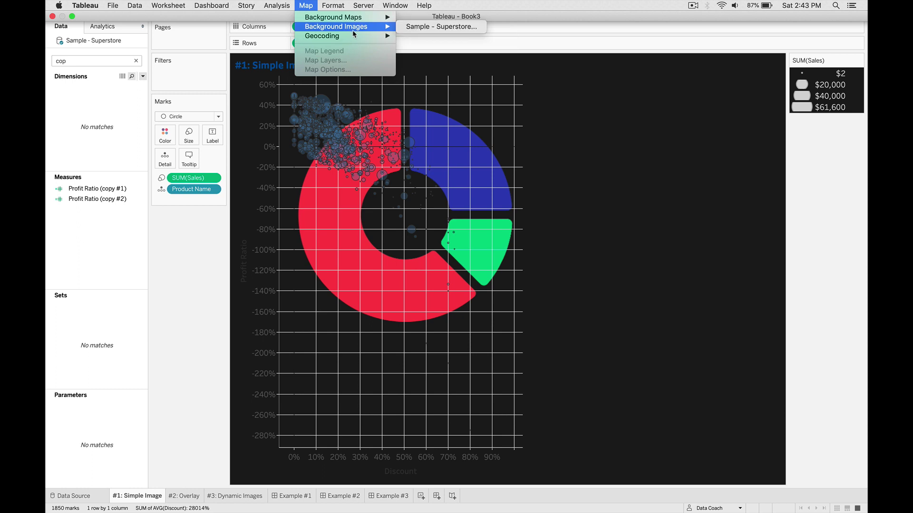
pyautogui.click(403, 27)
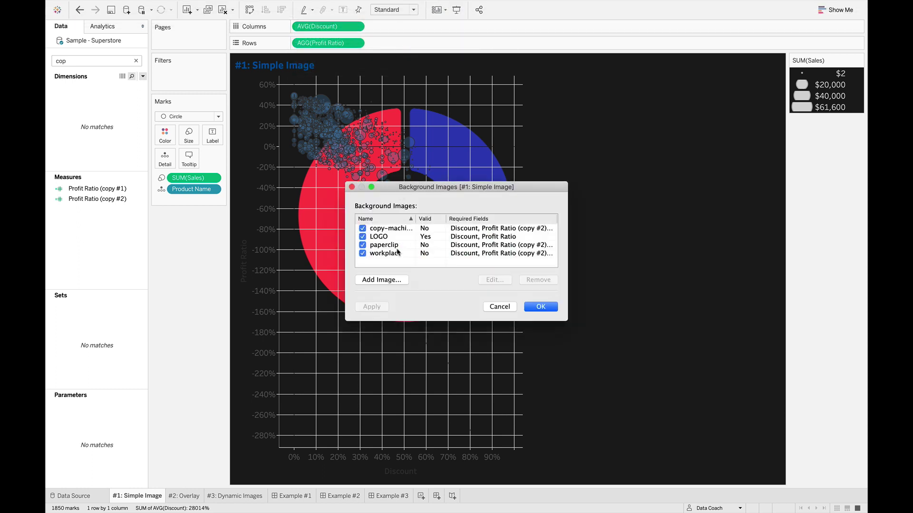
pyautogui.click(389, 229)
pyautogui.click(494, 280)
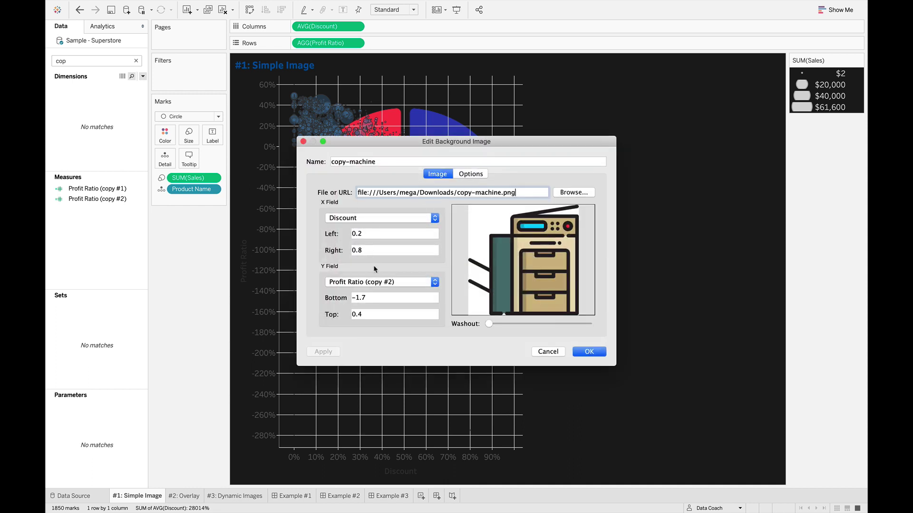
pyautogui.click(591, 353)
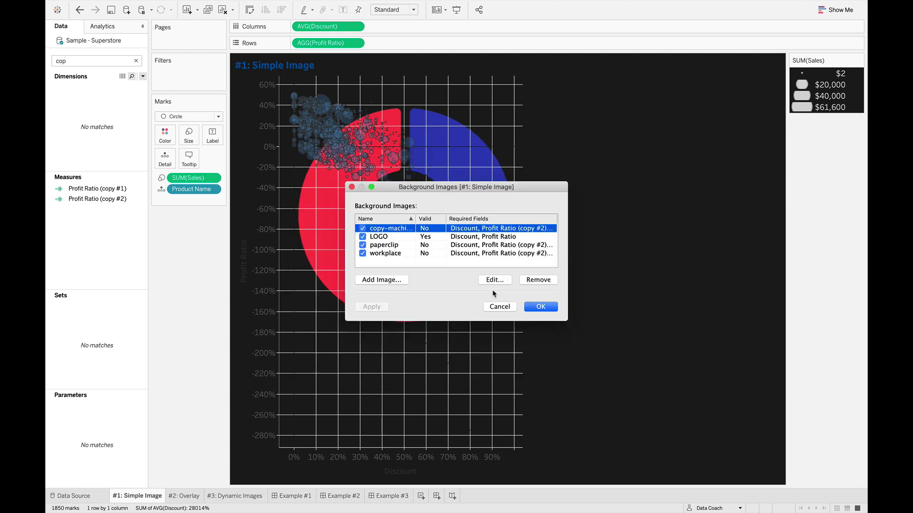
pyautogui.click(547, 308)
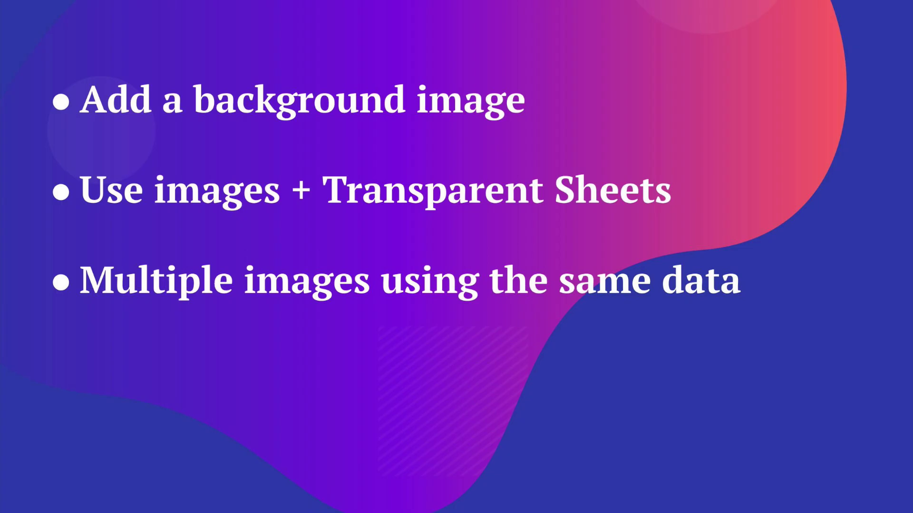